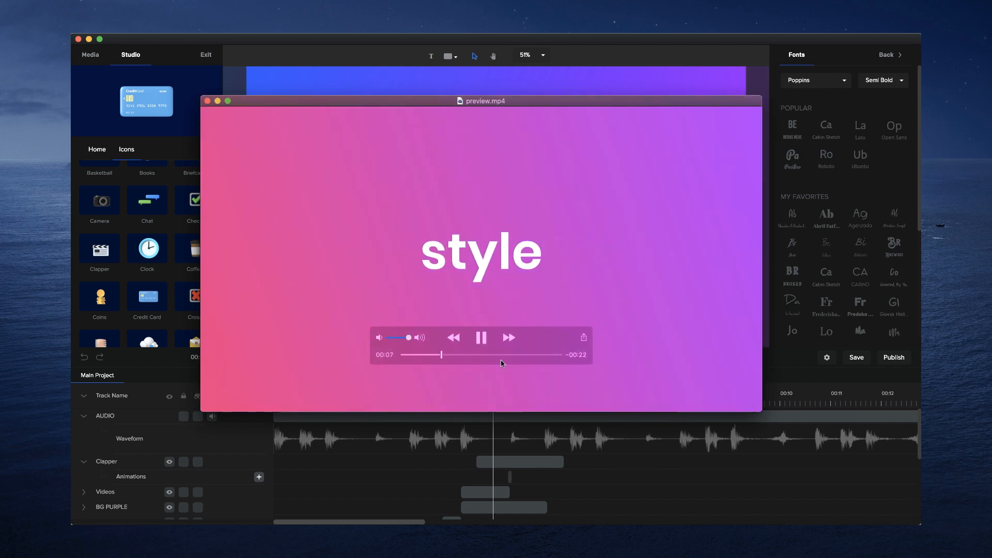
- Pause the preview video, rewind it slightly to review the animation, and return to the project editor
{"action": "left_click", "coordinate": [479, 337]}
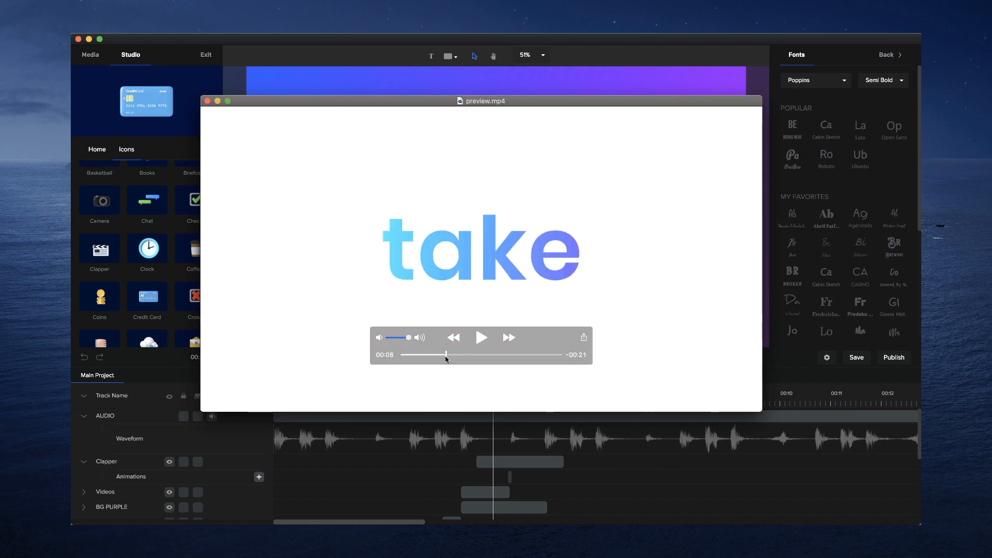
{"action": "left_click_drag", "start_coordinate": [446, 358], "coordinate": [433, 356]}
{"action": "left_click", "coordinate": [589, 476]}
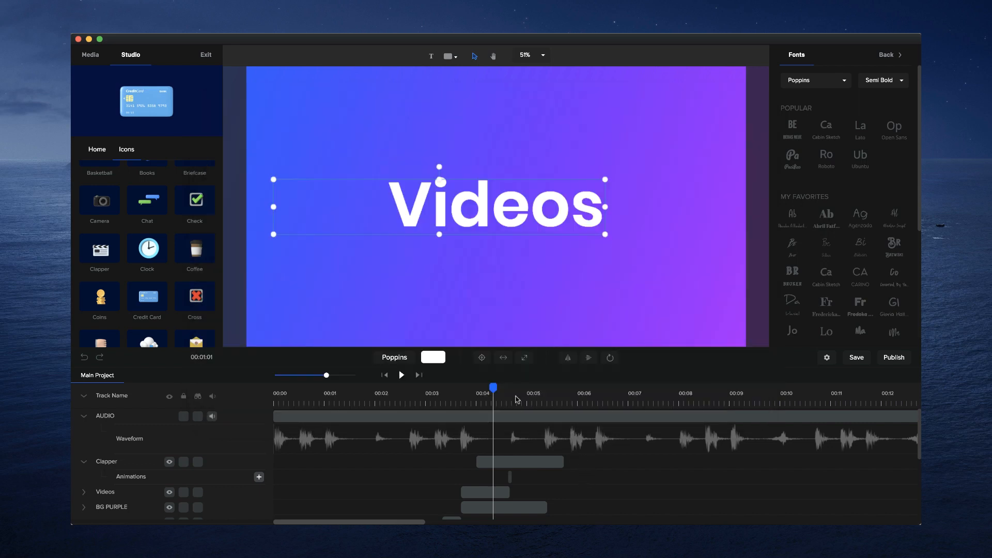
- Enlarge the "Hello" title at the start of the timeline to a scale of 174
{"action": "left_click_drag", "start_coordinate": [496, 385], "coordinate": [284, 378]}
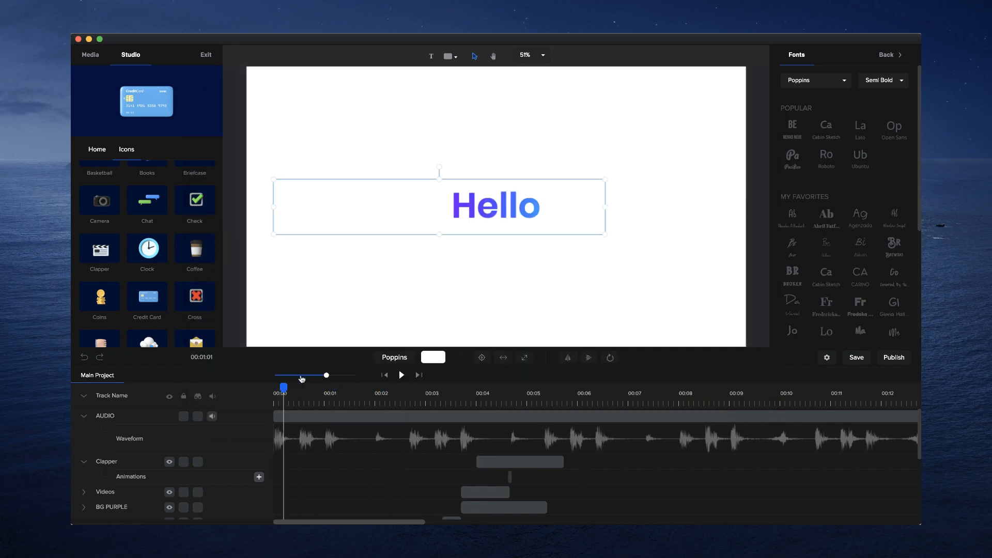
{"action": "left_click", "coordinate": [500, 212]}
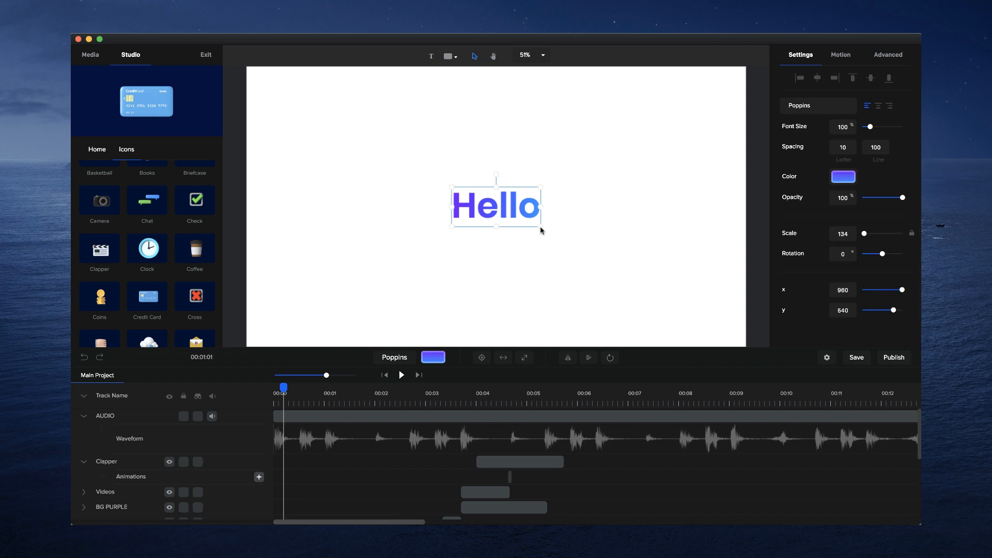
{"action": "left_click_drag", "start_coordinate": [541, 230], "coordinate": [572, 235]}
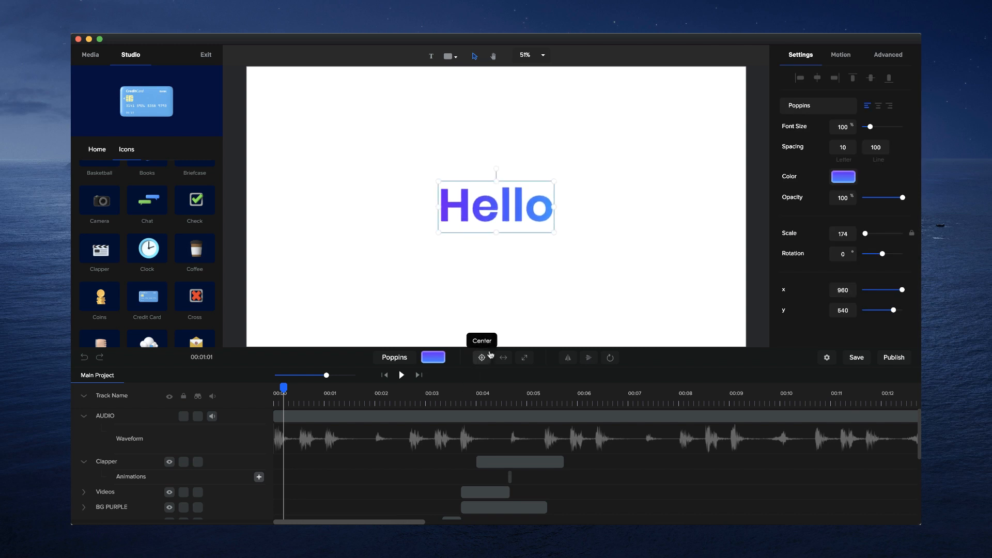
- Trim the ends of the Clapper and BG PURPLE clips to the audio beat just after 00:05
{"action": "left_click_drag", "start_coordinate": [283, 389], "coordinate": [324, 390]}
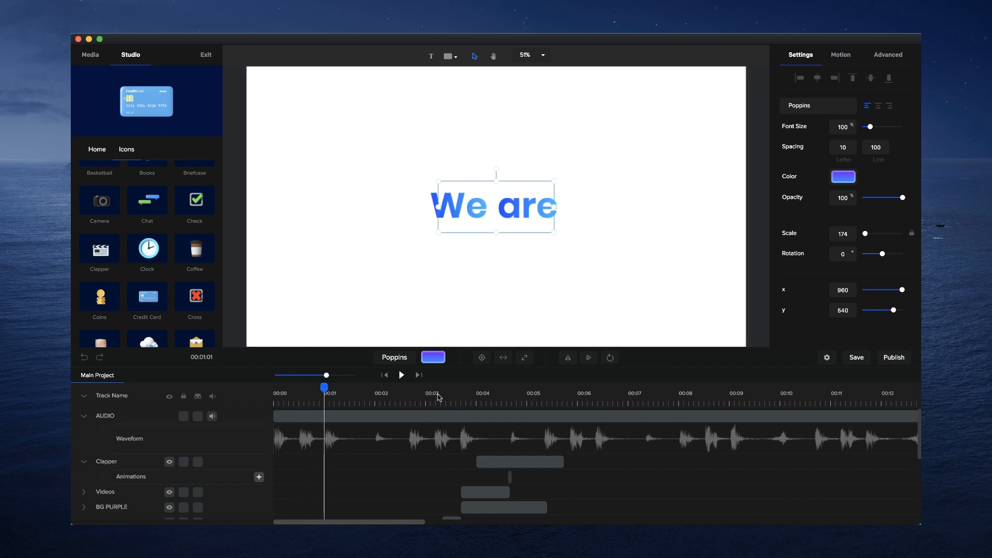
{"action": "left_click", "coordinate": [447, 389]}
{"action": "left_click_drag", "start_coordinate": [447, 386], "coordinate": [544, 388]}
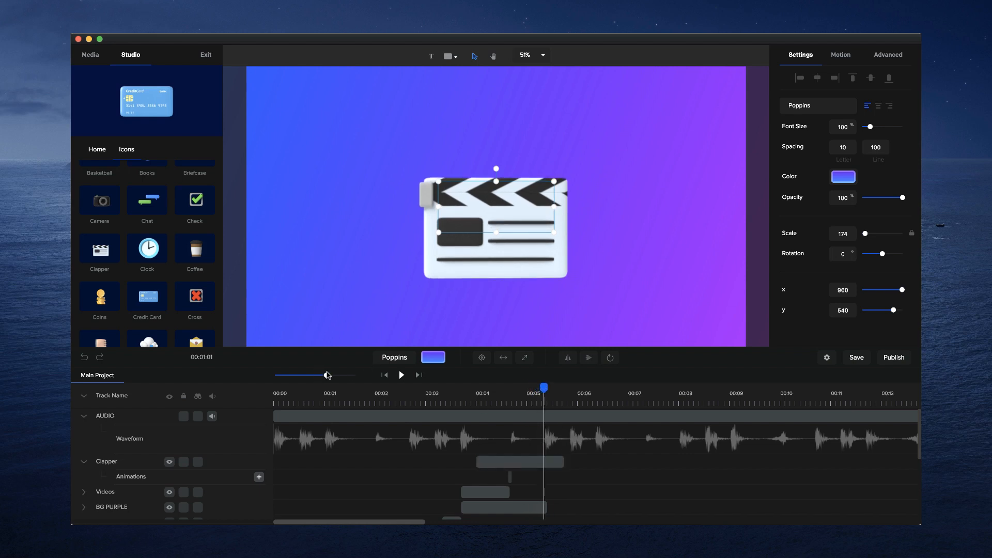
{"action": "left_click_drag", "start_coordinate": [327, 374], "coordinate": [339, 374]}
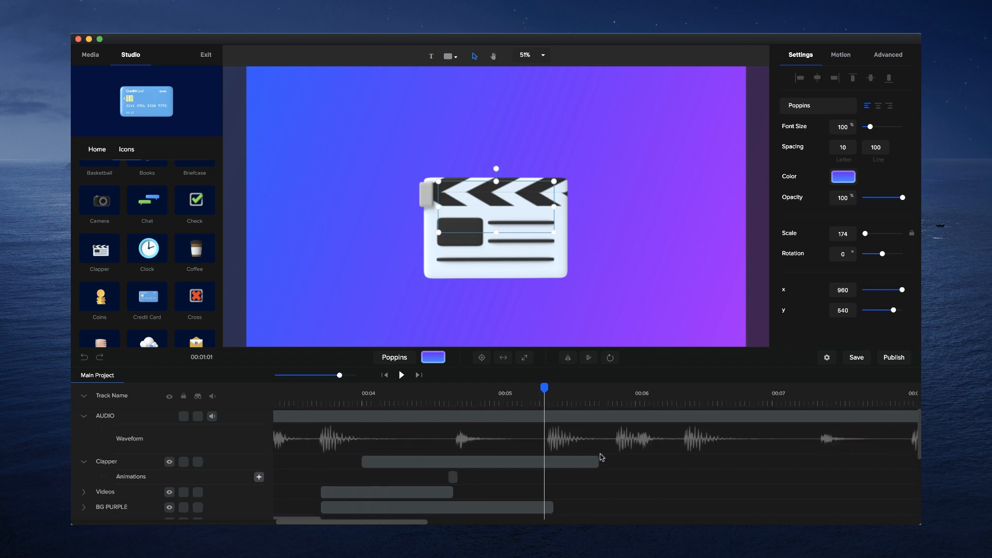
{"action": "left_click_drag", "start_coordinate": [599, 460], "coordinate": [553, 461]}
{"action": "left_click_drag", "start_coordinate": [545, 389], "coordinate": [549, 388]}
{"action": "left_click_drag", "start_coordinate": [340, 376], "coordinate": [469, 377]}
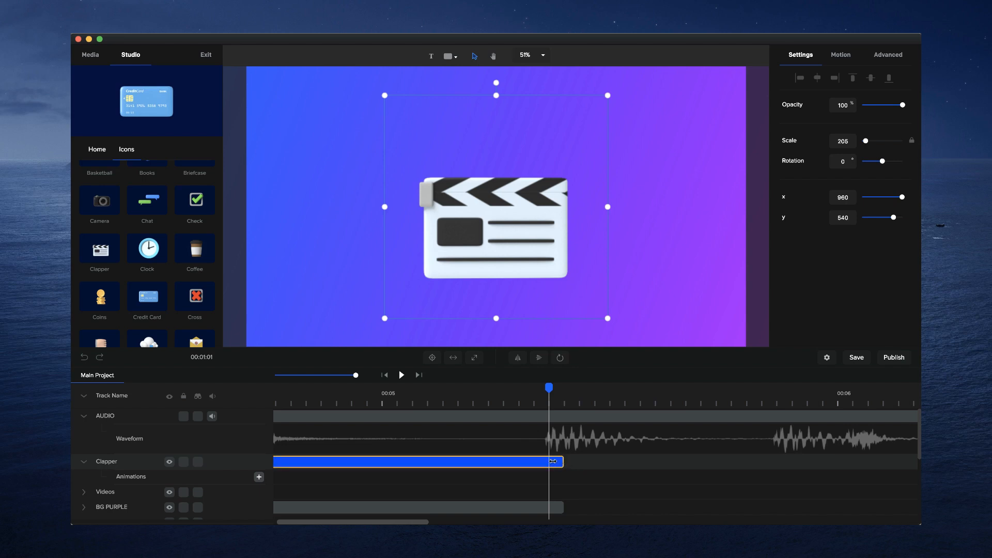
{"action": "left_click_drag", "start_coordinate": [553, 462], "coordinate": [549, 462]}
{"action": "left_click_drag", "start_coordinate": [554, 507], "coordinate": [550, 506]}
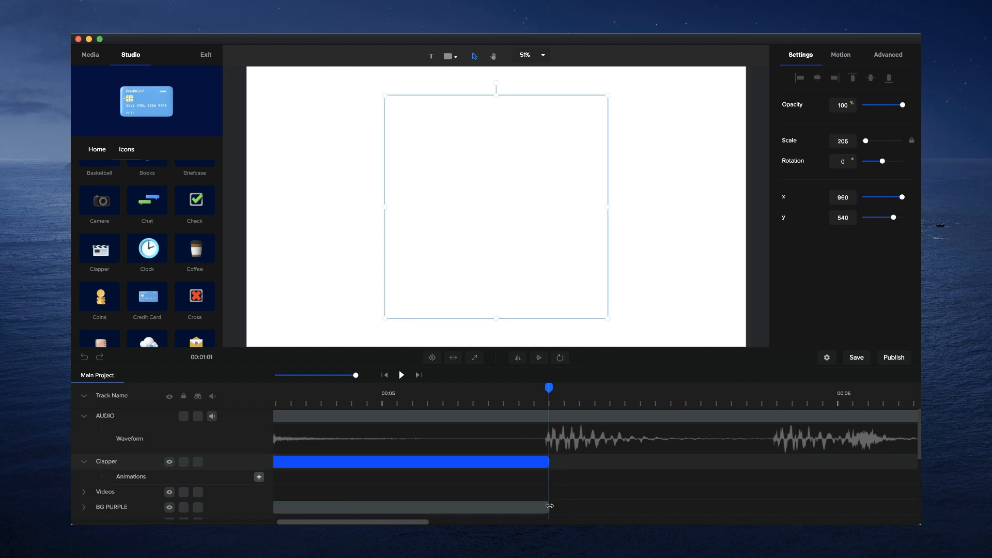
- Collapse the Clapper track and group all visual tracks from Clapper down to the lowest We track, leaving Hello out
{"action": "left_click", "coordinate": [84, 463]}
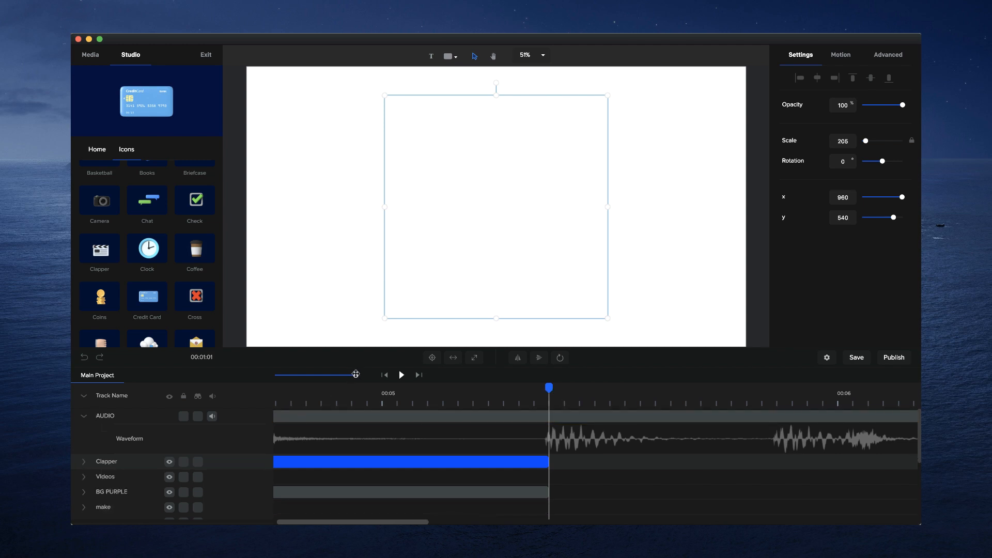
{"action": "left_click_drag", "start_coordinate": [356, 374], "coordinate": [327, 372]}
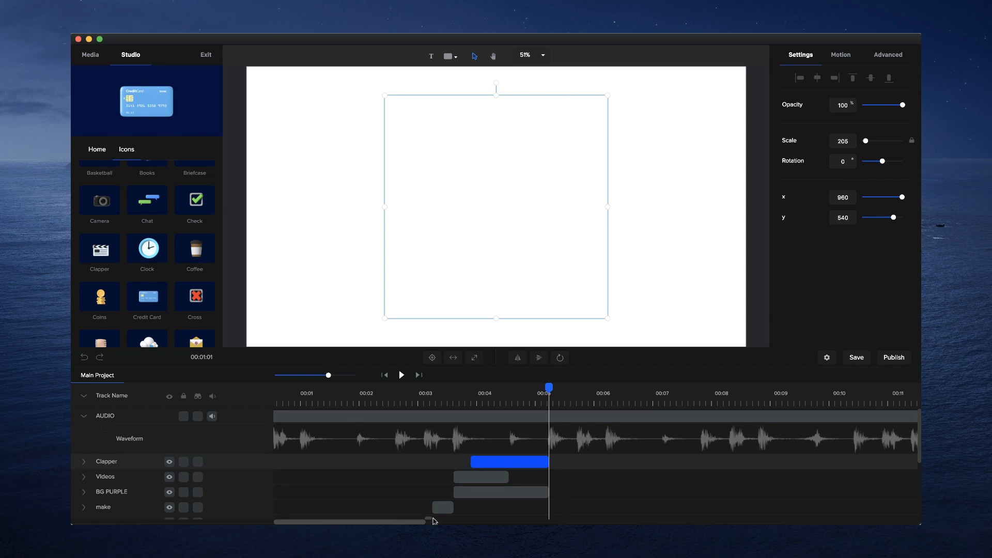
{"action": "scroll", "coordinate": [435, 520], "scroll_direction": "down", "scroll_amount": 3}
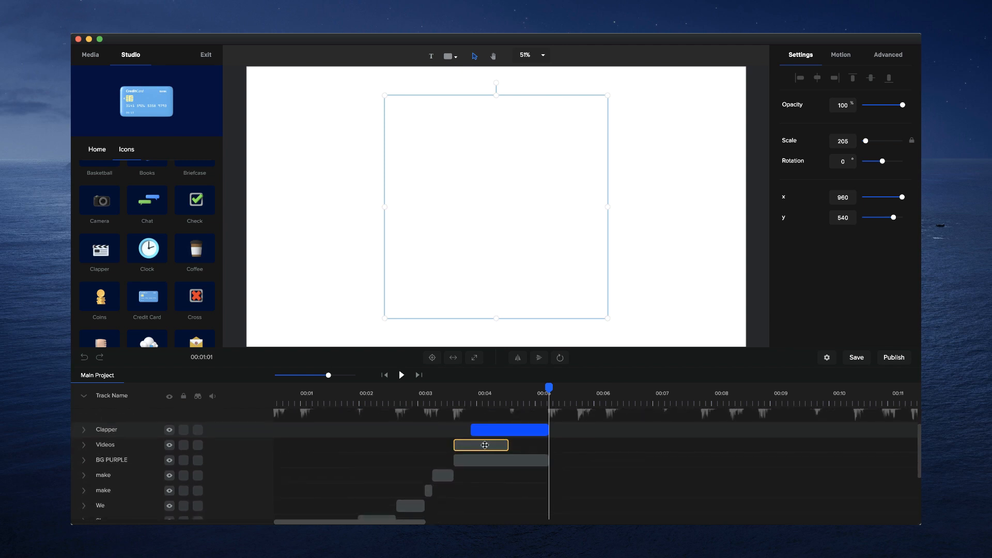
{"action": "left_click", "coordinate": [485, 445], "text": "shift"}
{"action": "left_click", "coordinate": [481, 460], "text": "shift"}
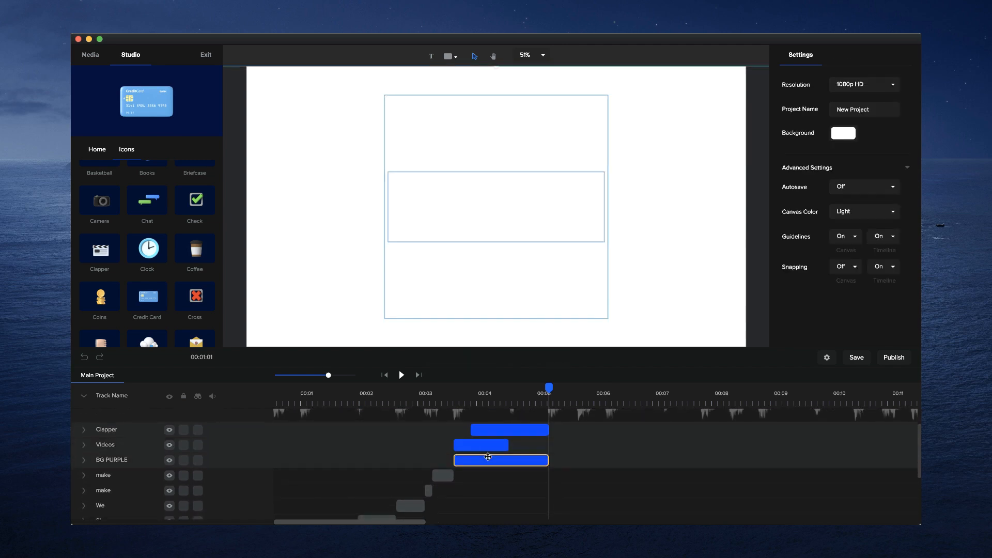
{"action": "left_click", "coordinate": [442, 476], "text": "shift"}
{"action": "left_click", "coordinate": [428, 491], "text": "shift"}
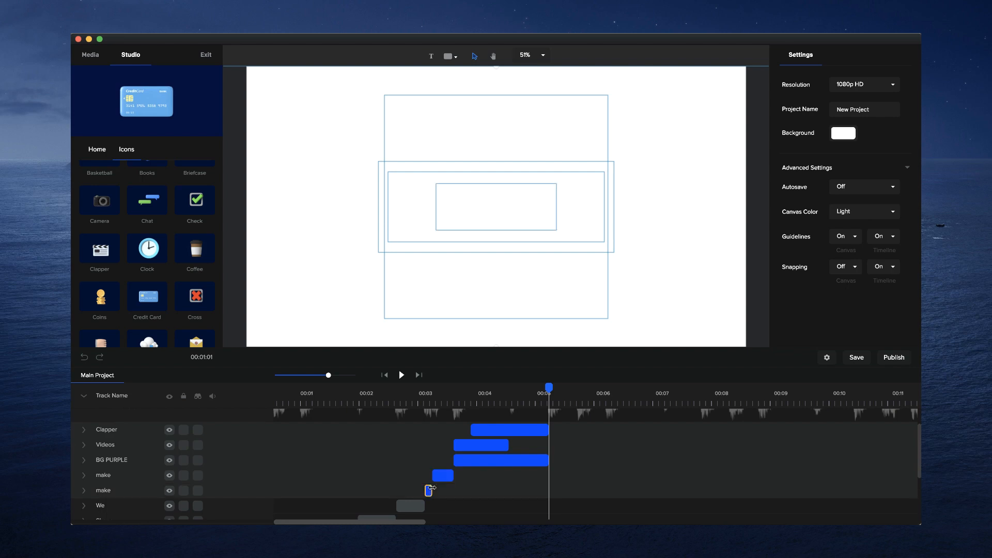
{"action": "left_click", "coordinate": [413, 504], "text": "shift"}
{"action": "scroll", "coordinate": [413, 503], "scroll_direction": "down", "scroll_amount": 5}
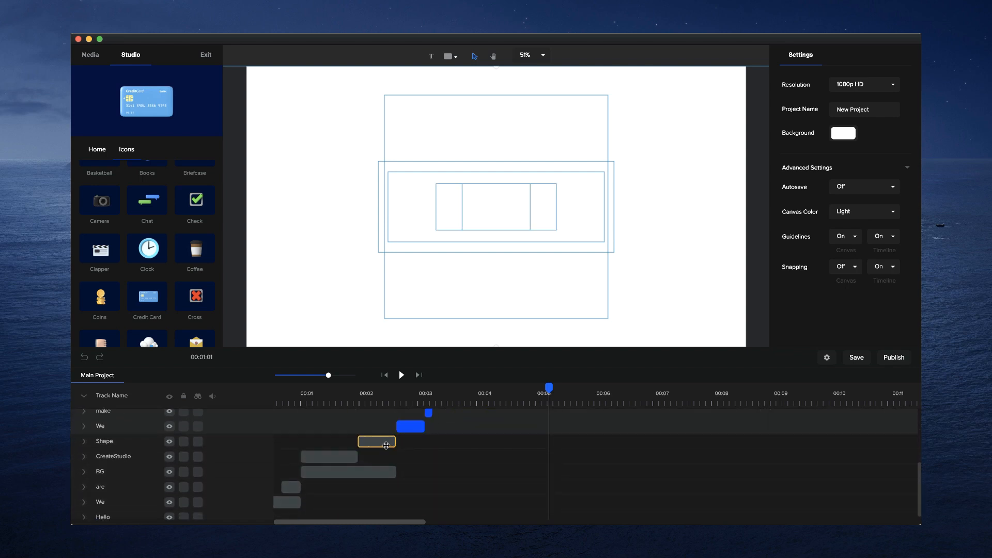
{"action": "left_click", "coordinate": [386, 441], "text": "shift"}
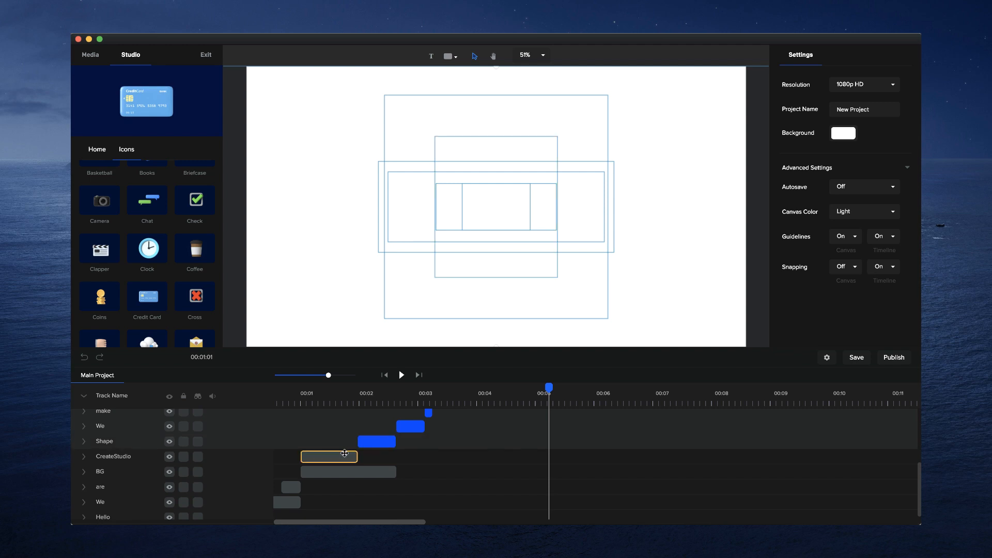
{"action": "left_click", "coordinate": [331, 456], "text": "shift"}
{"action": "left_click", "coordinate": [338, 471], "text": "shift"}
{"action": "left_click", "coordinate": [291, 487], "text": "shift"}
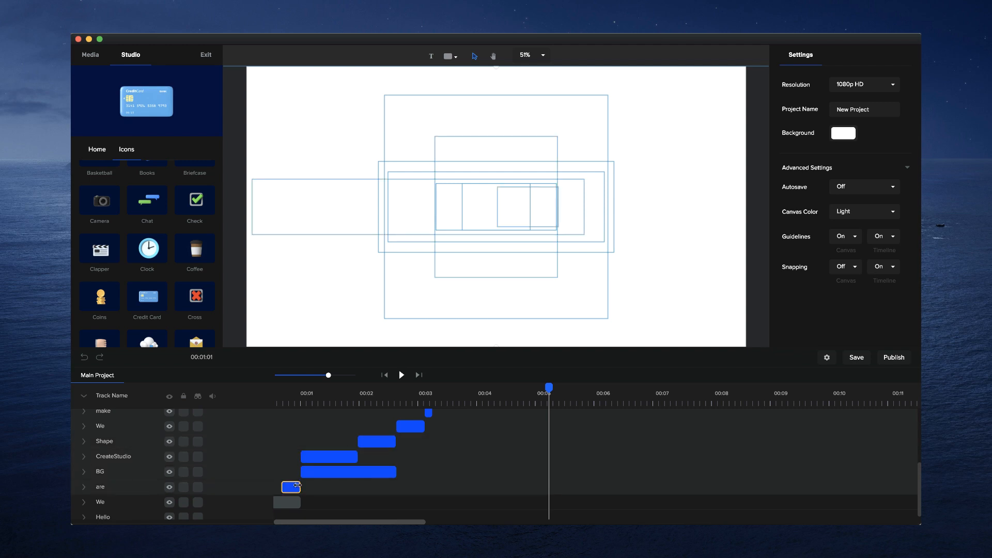
{"action": "left_click", "coordinate": [289, 502], "text": "shift"}
{"action": "scroll", "coordinate": [289, 501], "scroll_direction": "down", "scroll_amount": 1}
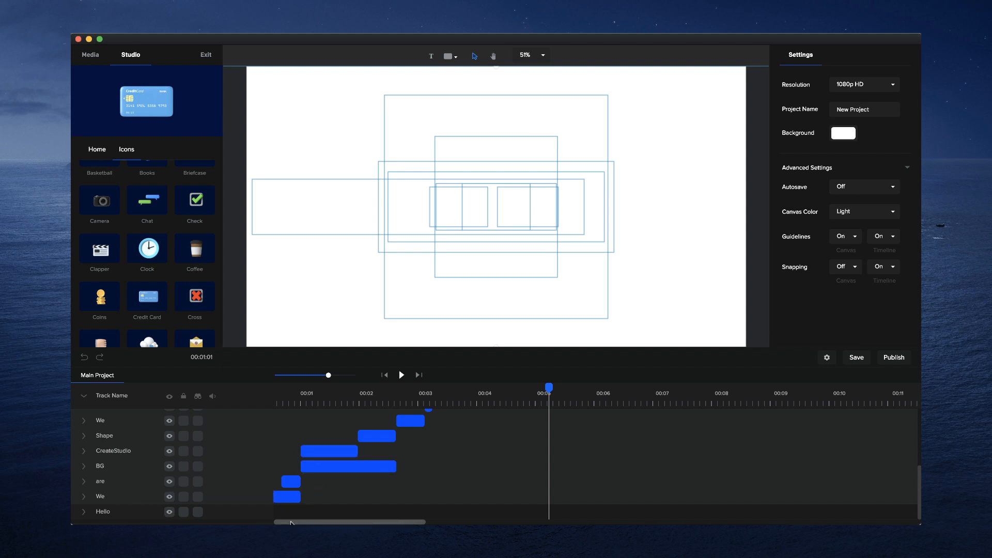
{"action": "scroll", "coordinate": [291, 523], "scroll_direction": "left", "scroll_amount": 2}
{"action": "left_click", "coordinate": [288, 513]}
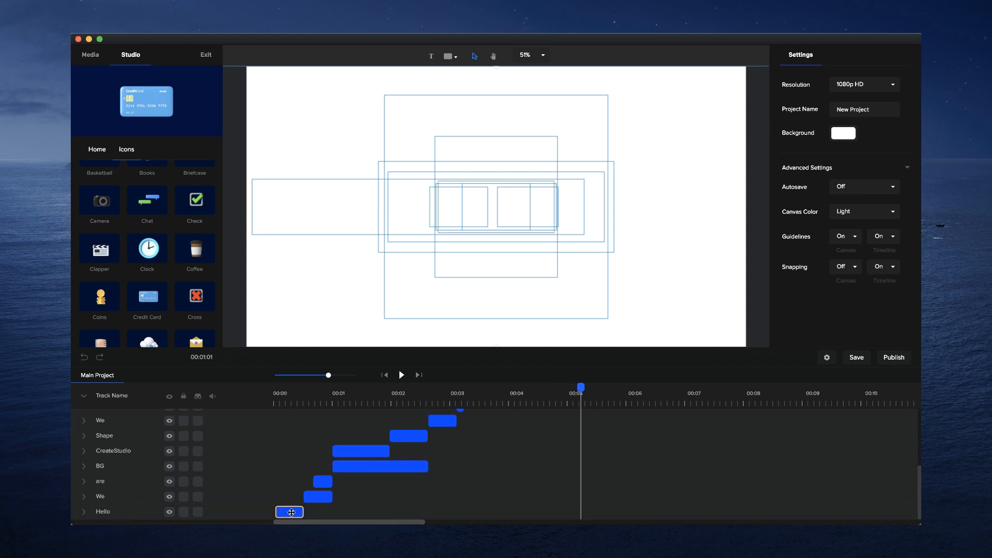
{"action": "right_click", "coordinate": [290, 512]}
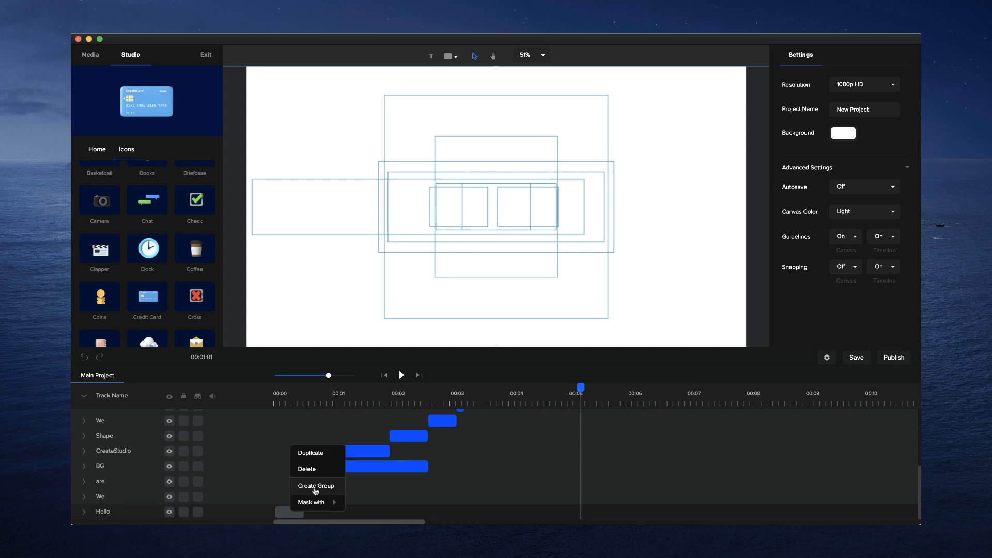
{"action": "left_click", "coordinate": [317, 487]}
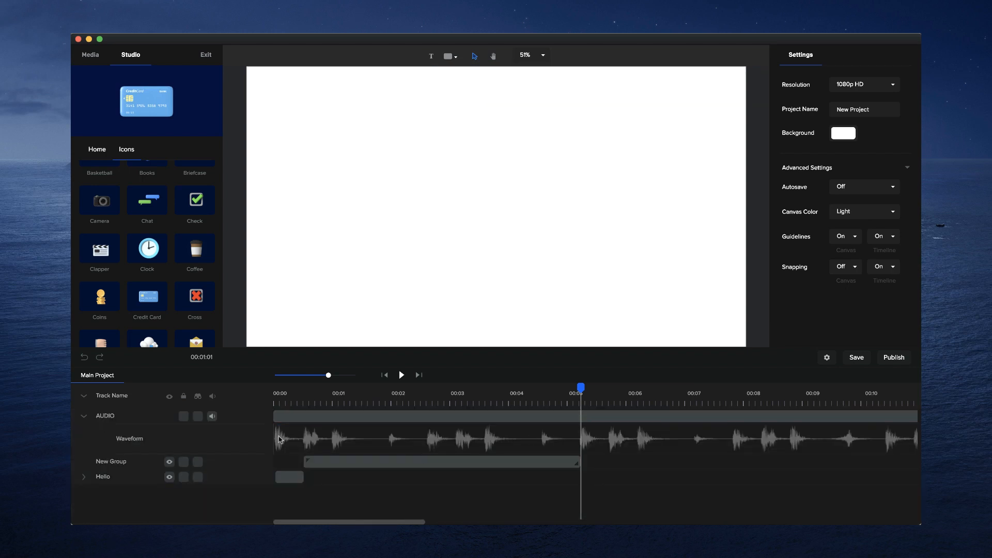
- Open the new group to inspect the tracks inside it and return to the main project timeline
{"action": "left_click", "coordinate": [455, 397]}
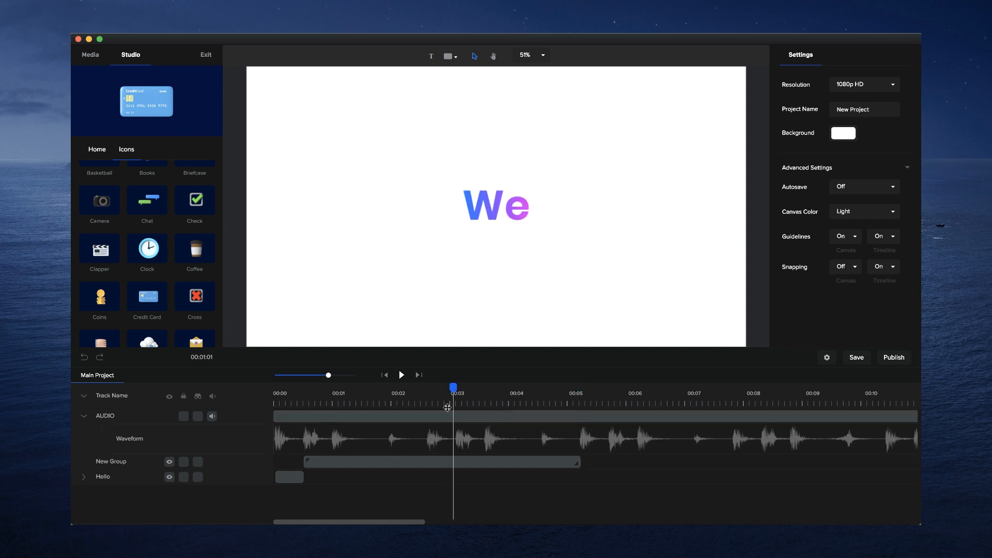
{"action": "left_click", "coordinate": [397, 462]}
{"action": "double_click", "coordinate": [311, 465]}
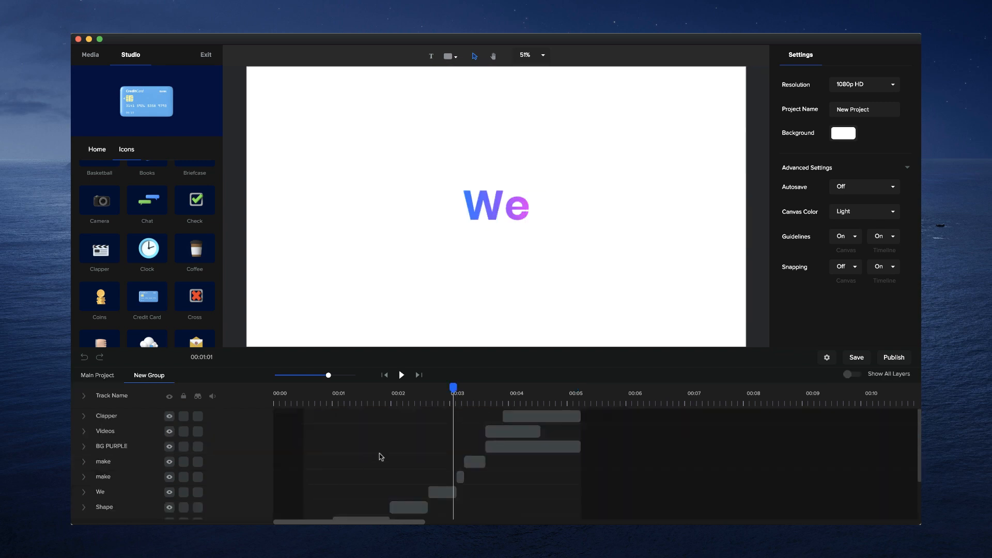
{"action": "scroll", "coordinate": [425, 439], "scroll_direction": "down", "scroll_amount": 2}
{"action": "scroll", "coordinate": [426, 438], "scroll_direction": "up", "scroll_amount": 2}
{"action": "scroll", "coordinate": [427, 425], "scroll_direction": "down", "scroll_amount": 2}
{"action": "scroll", "coordinate": [419, 447], "scroll_direction": "up", "scroll_amount": 2}
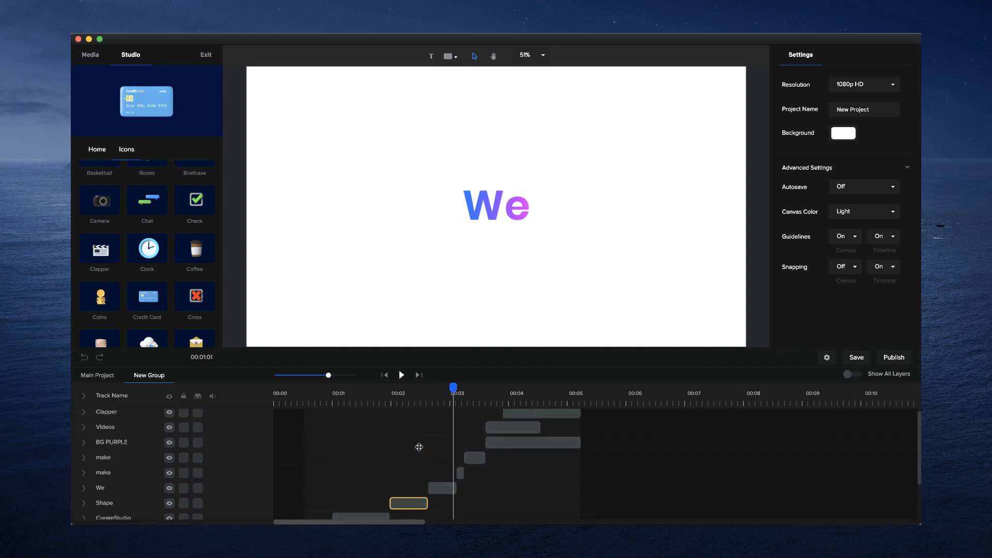
{"action": "left_click", "coordinate": [107, 378]}
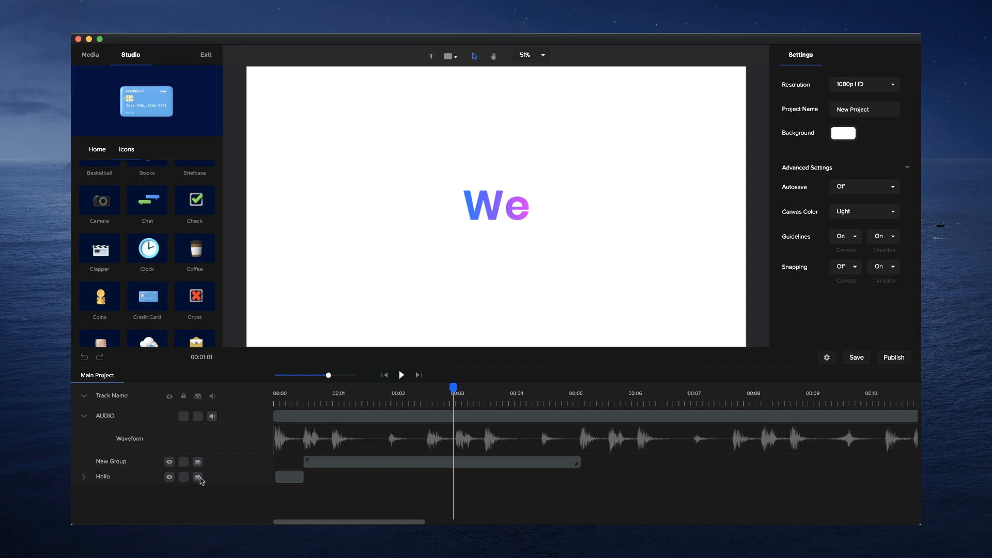
- Lock the New Group and Hello tracks and hide them from the timeline as marked tracks
{"action": "left_click", "coordinate": [184, 462]}
{"action": "left_click", "coordinate": [184, 478]}
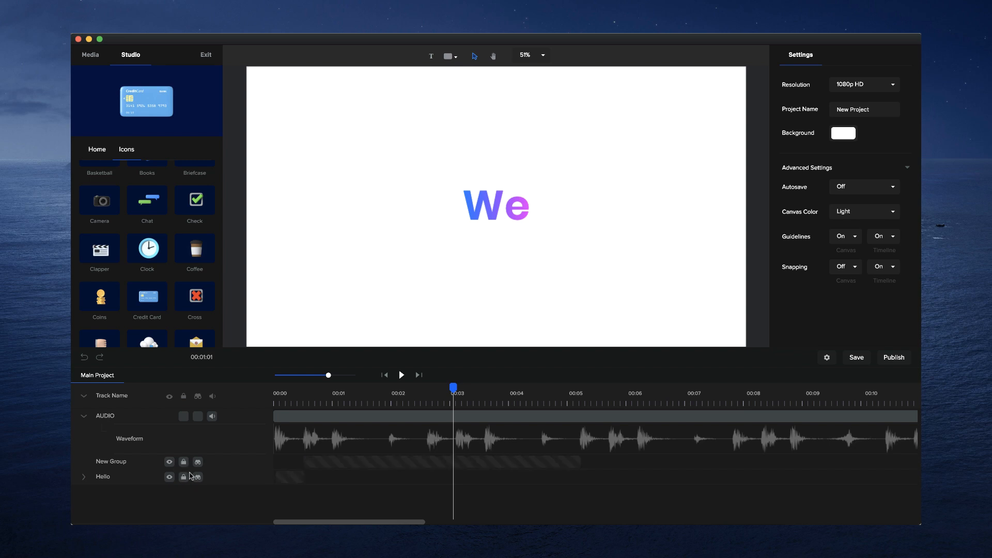
{"action": "left_click", "coordinate": [200, 400]}
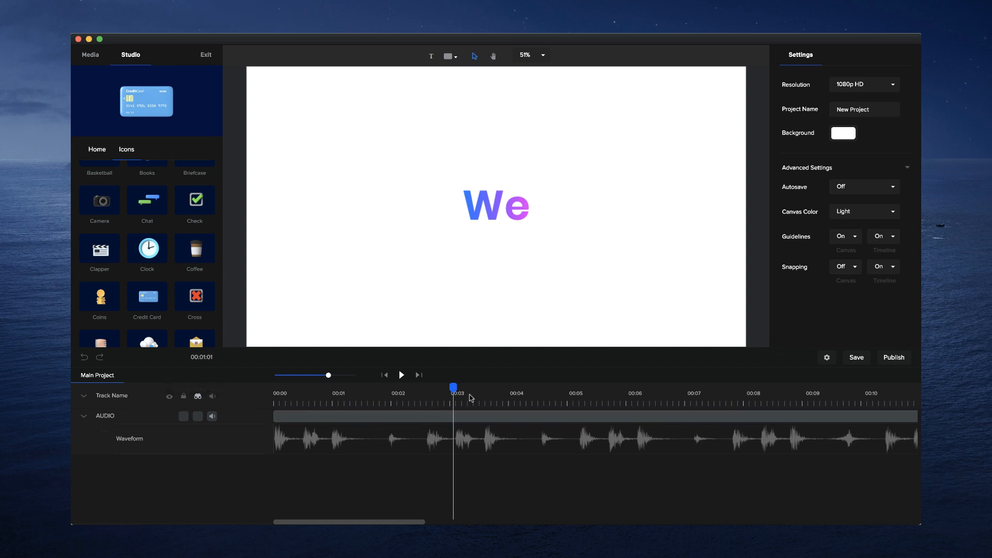
- Add a new text element starting at the audio beat just after 00:05
{"action": "mouse_move", "coordinate": [443, 389]}
{"action": "left_mouse_down"}
{"action": "mouse_move", "coordinate": [265, 381]}
{"action": "mouse_move", "coordinate": [346, 398]}
{"action": "mouse_move", "coordinate": [430, 399]}
{"action": "left_mouse_up"}
{"action": "left_click_drag", "start_coordinate": [430, 388], "coordinate": [437, 451]}
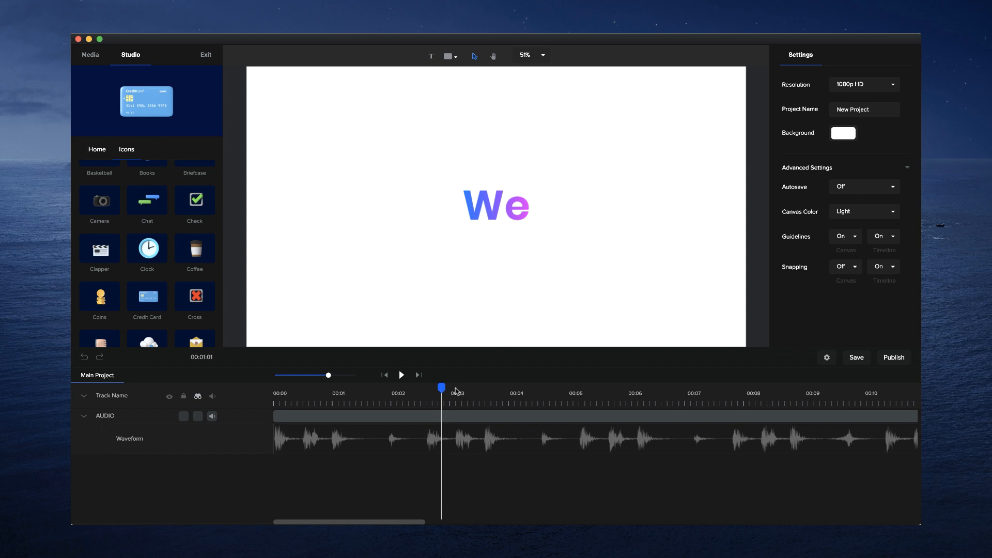
{"action": "left_click_drag", "start_coordinate": [441, 387], "coordinate": [581, 386]}
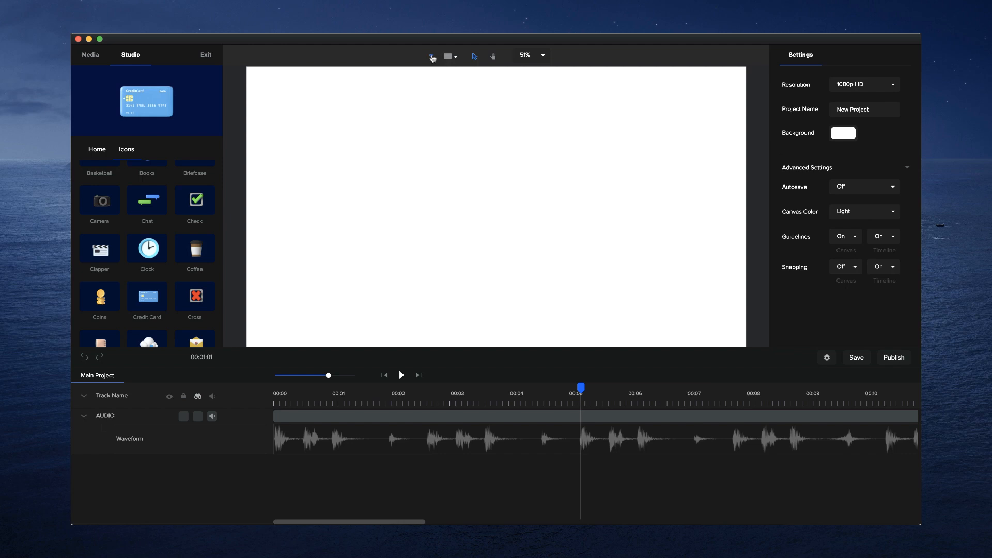
{"action": "left_click", "coordinate": [432, 57]}
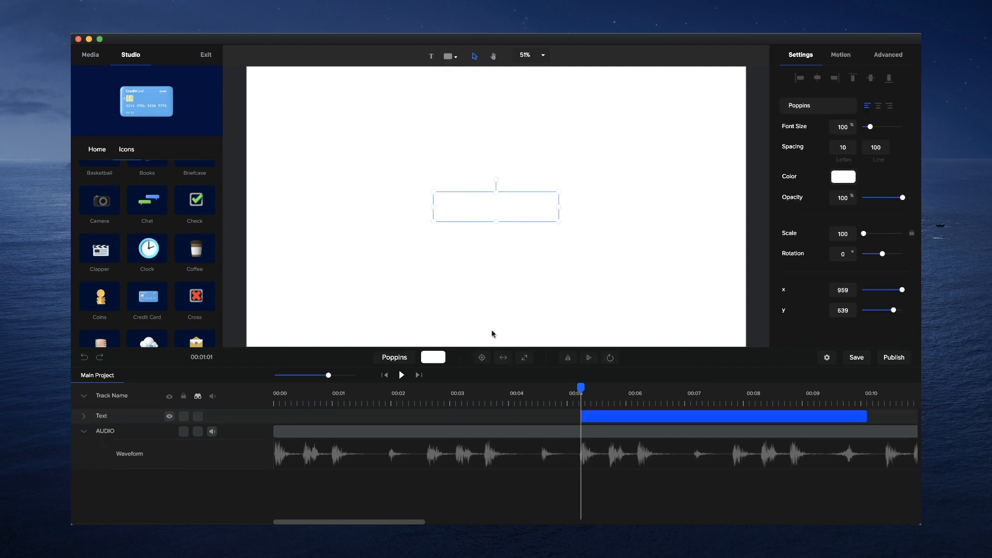
- Give the new text a linear gradient fill running from blue #1C63FF to purple #A500FF
{"action": "left_click", "coordinate": [437, 362]}
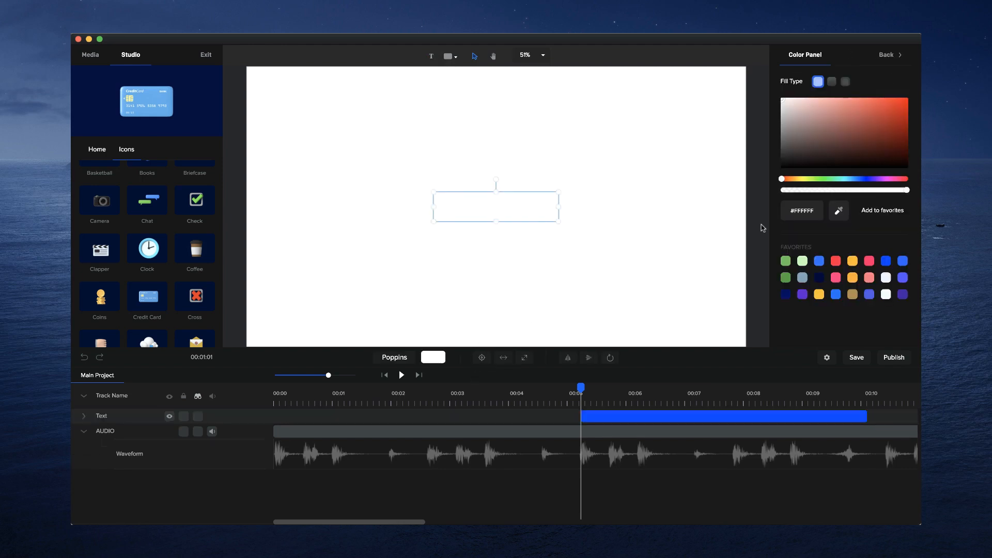
{"action": "left_click", "coordinate": [831, 81]}
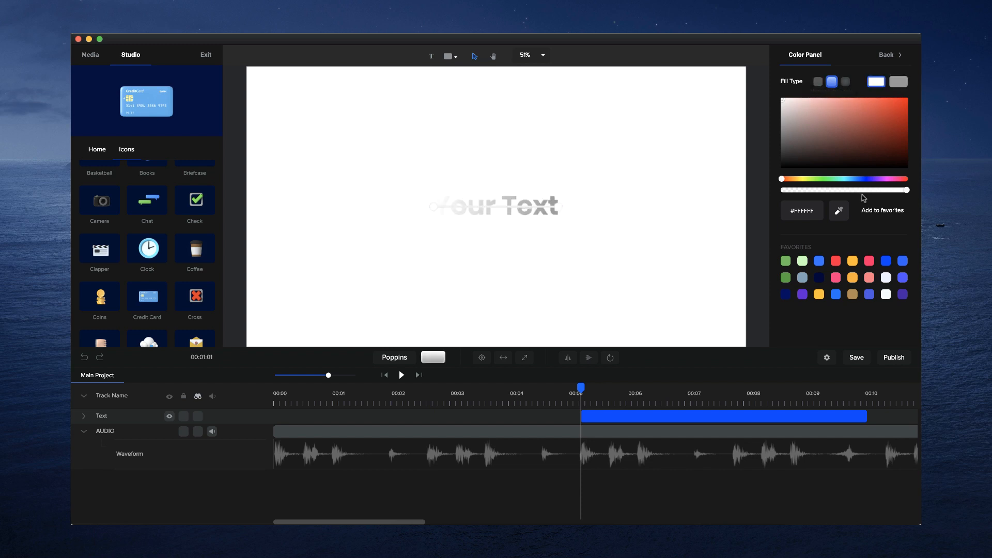
{"action": "left_click_drag", "start_coordinate": [870, 178], "coordinate": [860, 179]}
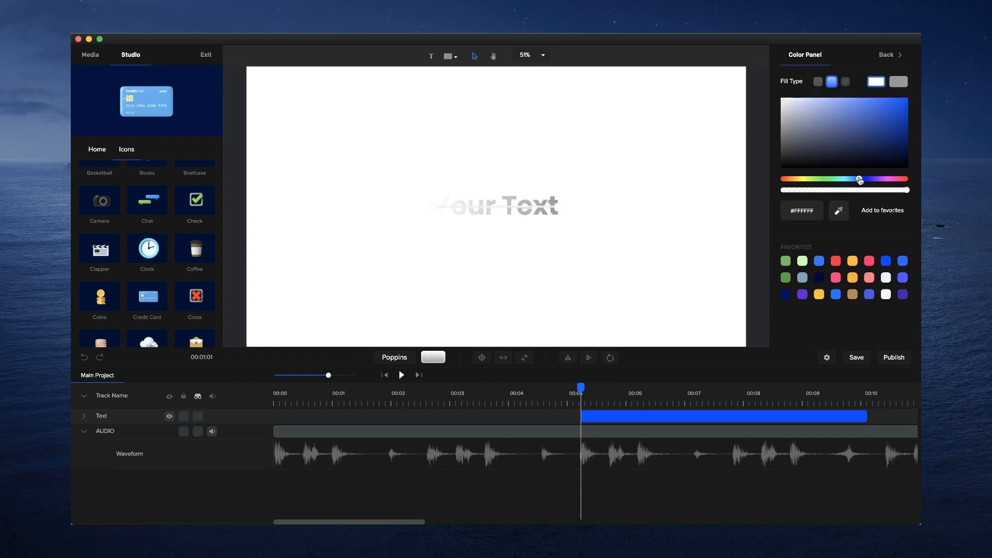
{"action": "left_click_drag", "start_coordinate": [907, 121], "coordinate": [895, 96]}
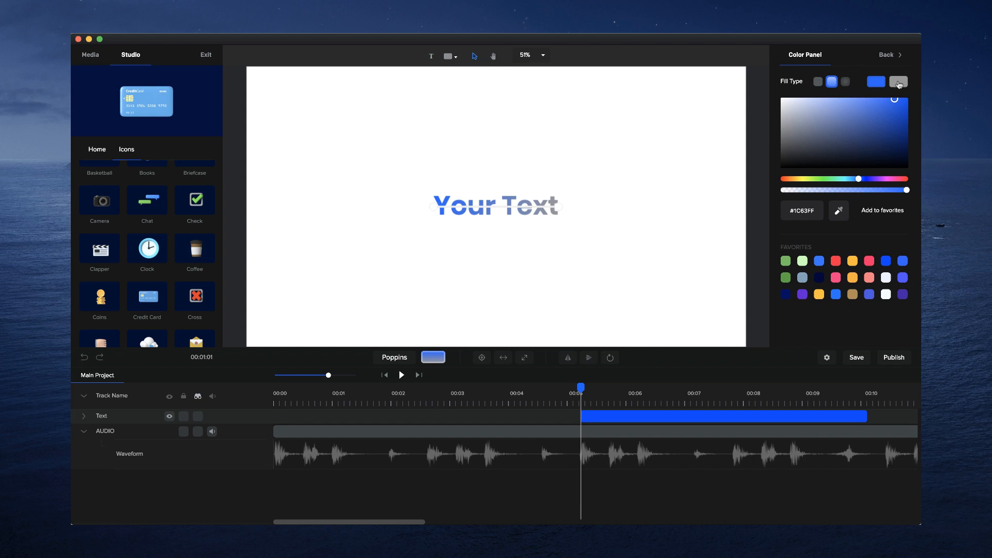
{"action": "left_click", "coordinate": [899, 83]}
{"action": "left_click", "coordinate": [878, 179]}
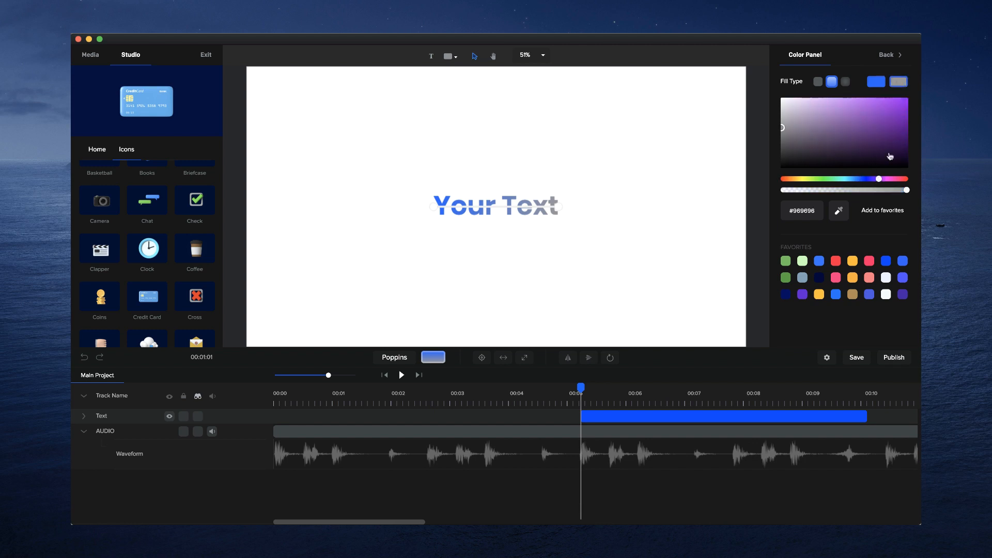
{"action": "left_click_drag", "start_coordinate": [902, 117], "coordinate": [910, 82]}
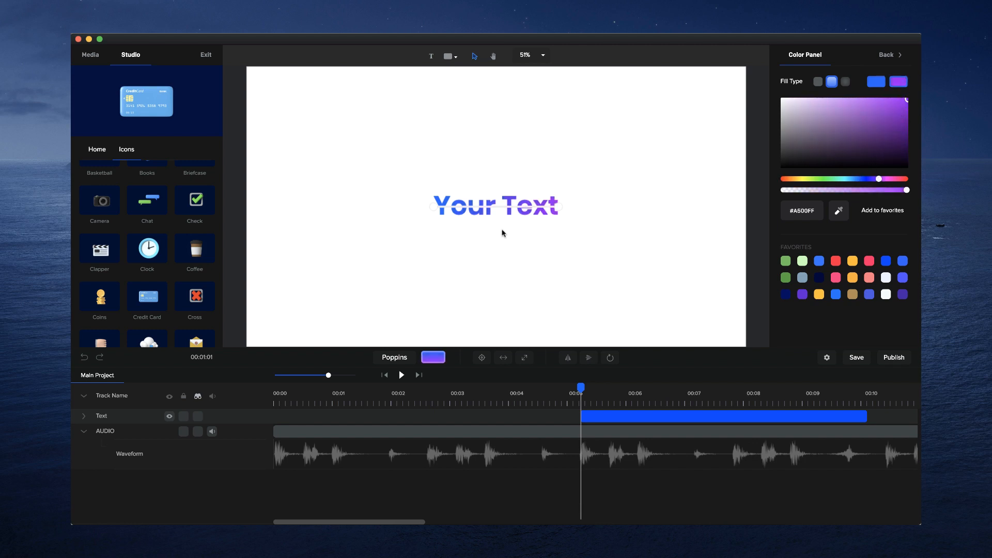
{"action": "scroll", "coordinate": [503, 233], "scroll_direction": "up", "scroll_amount": 5}
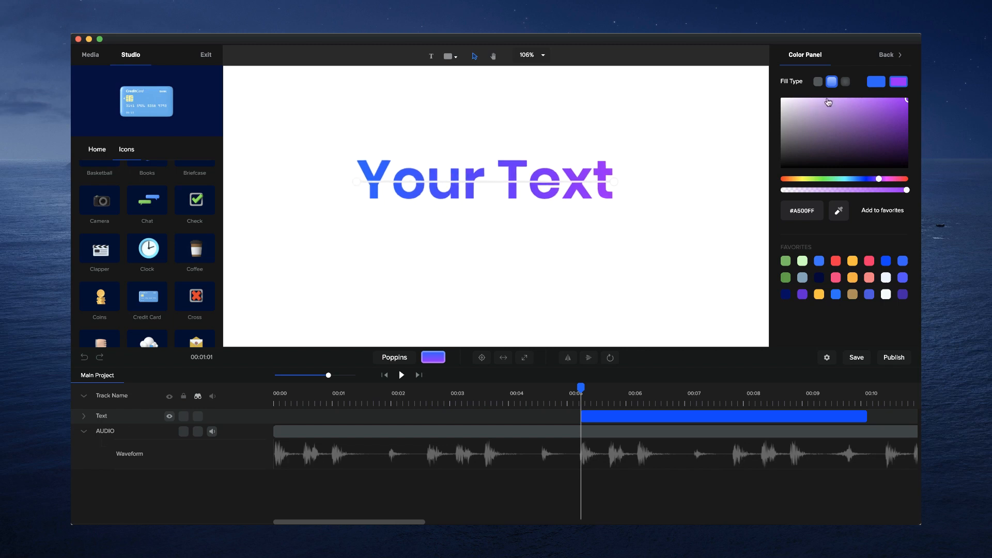
{"action": "scroll", "coordinate": [583, 235], "scroll_direction": "down", "scroll_amount": 5}
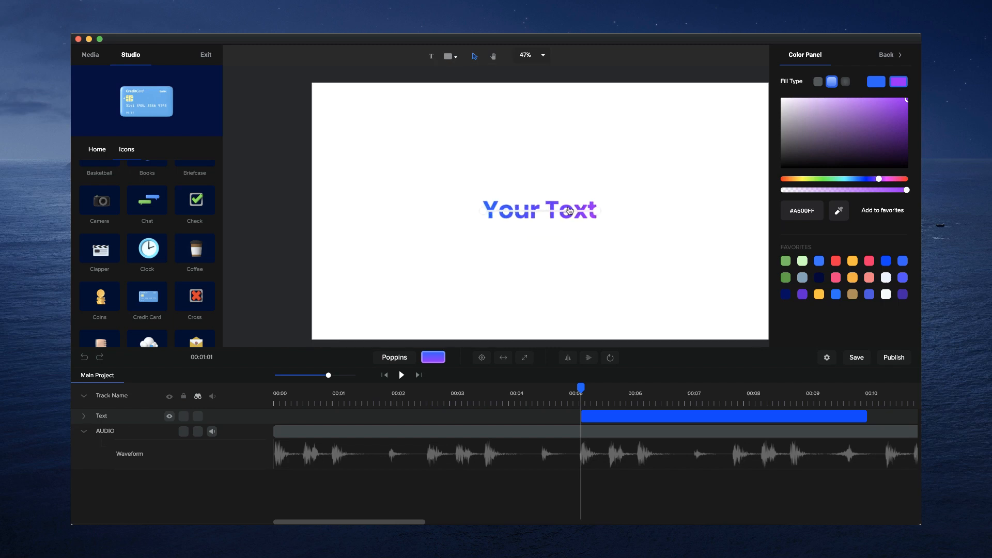
- Replace the placeholder wording with "With" and set its font size to 150%
{"action": "left_click", "coordinate": [569, 210]}
{"action": "left_click", "coordinate": [568, 206]}
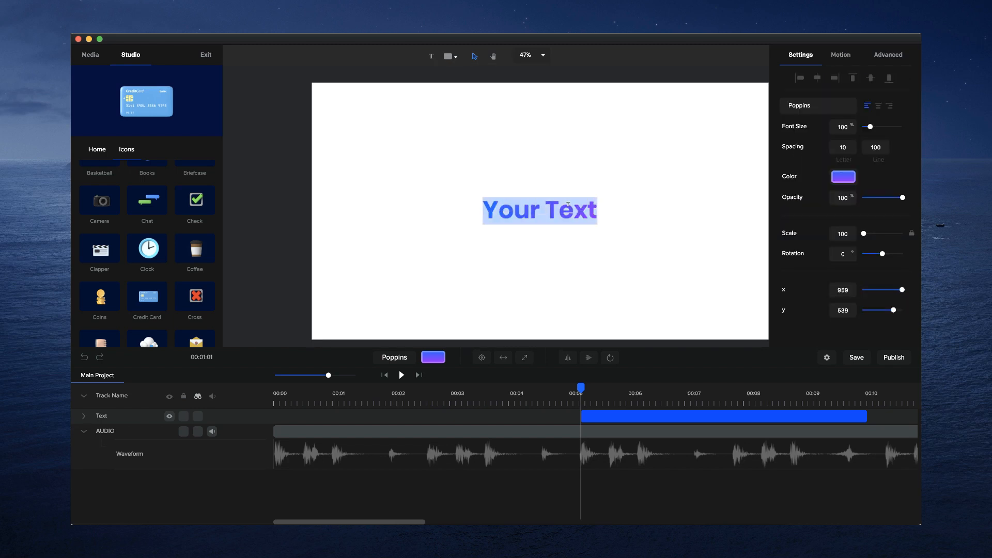
{"action": "type", "text": "With"}
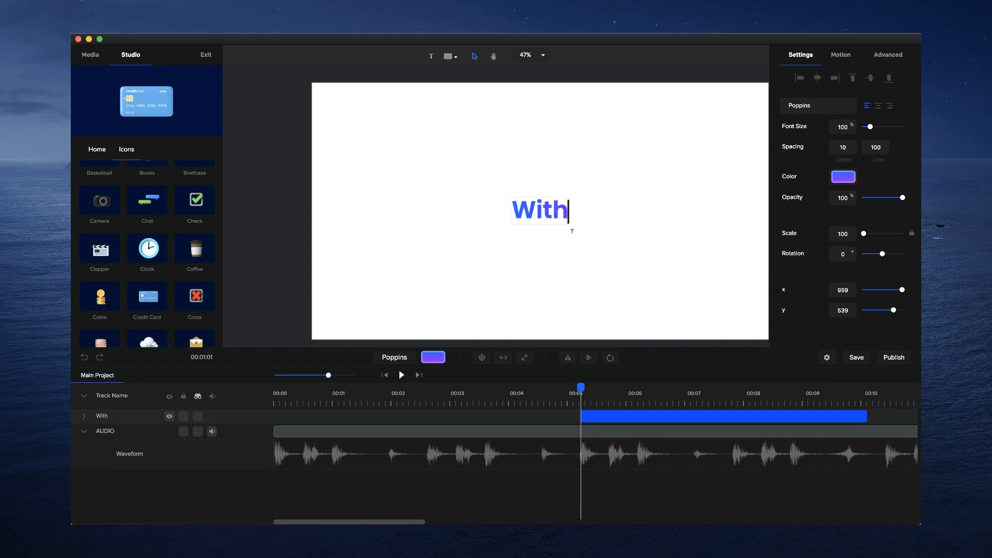
{"action": "left_click", "coordinate": [572, 231]}
{"action": "left_click", "coordinate": [567, 215]}
{"action": "left_click_drag", "start_coordinate": [871, 127], "coordinate": [877, 126]}
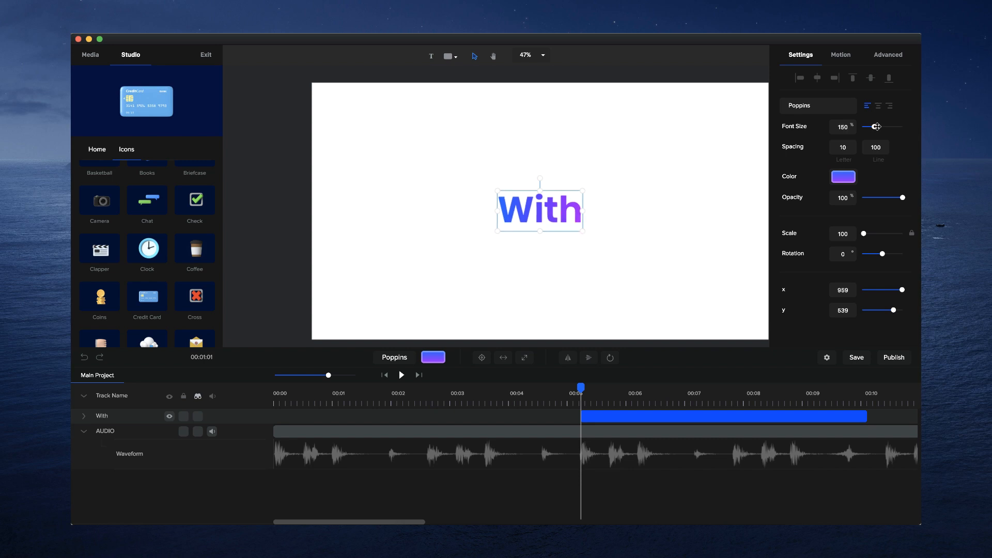
{"action": "left_click_drag", "start_coordinate": [578, 116], "coordinate": [523, 110]}
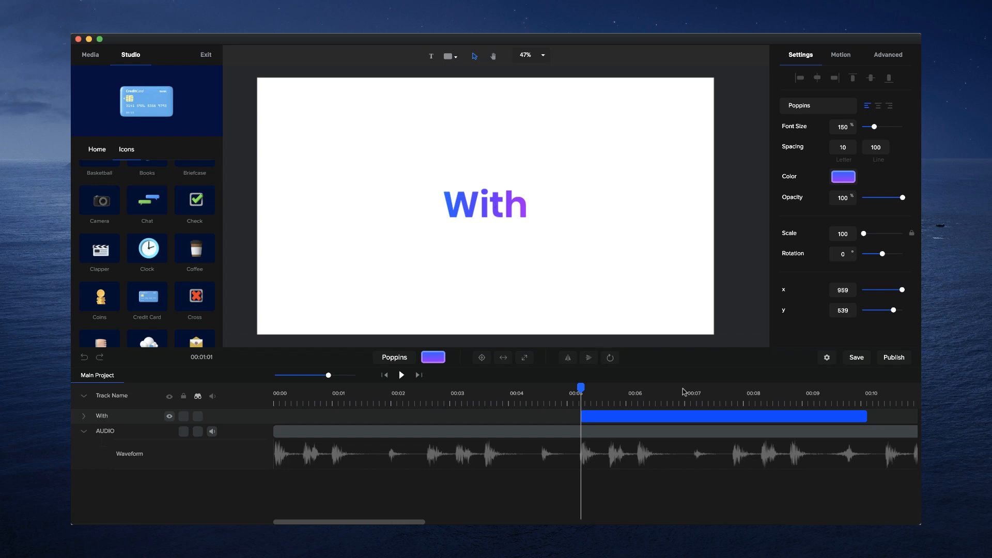
- Trim the end of the With clip back to the next audio beat, just before 00:06
{"action": "left_click_drag", "start_coordinate": [871, 417], "coordinate": [608, 415]}
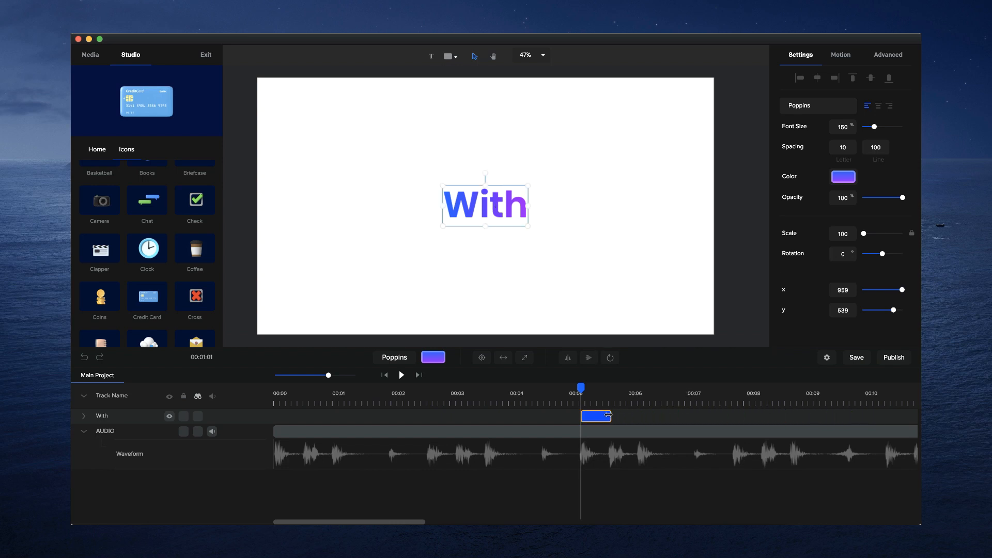
{"action": "left_click", "coordinate": [575, 403]}
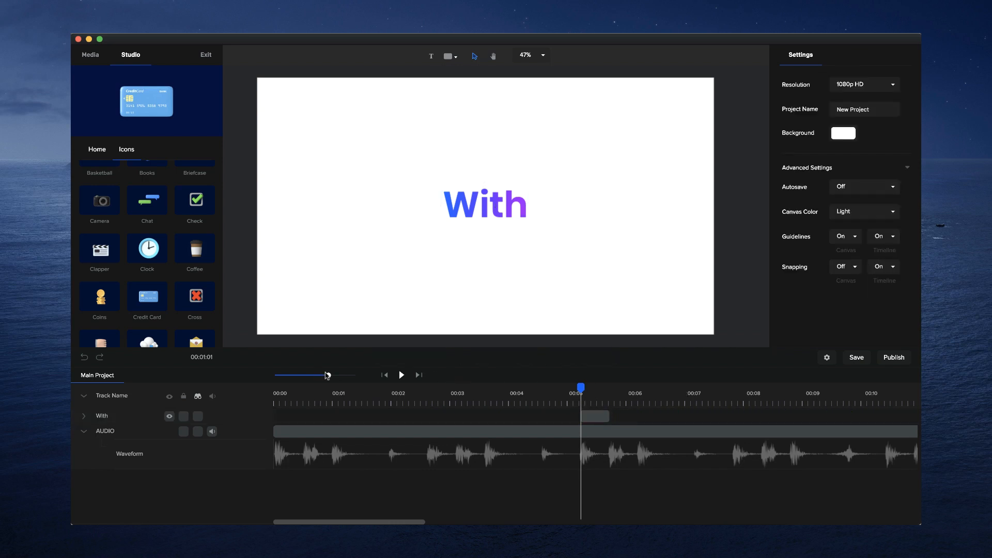
{"action": "left_click_drag", "start_coordinate": [329, 374], "coordinate": [346, 375]}
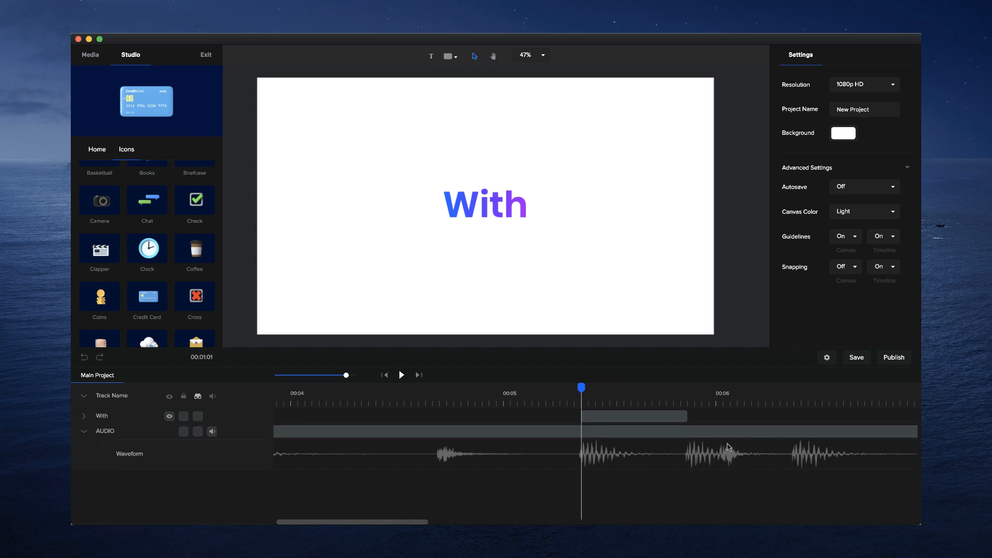
- Duplicate the With clip twice and arrange the copies end to end over the following beats, with their cut at 00:06
{"action": "left_click", "coordinate": [677, 418]}
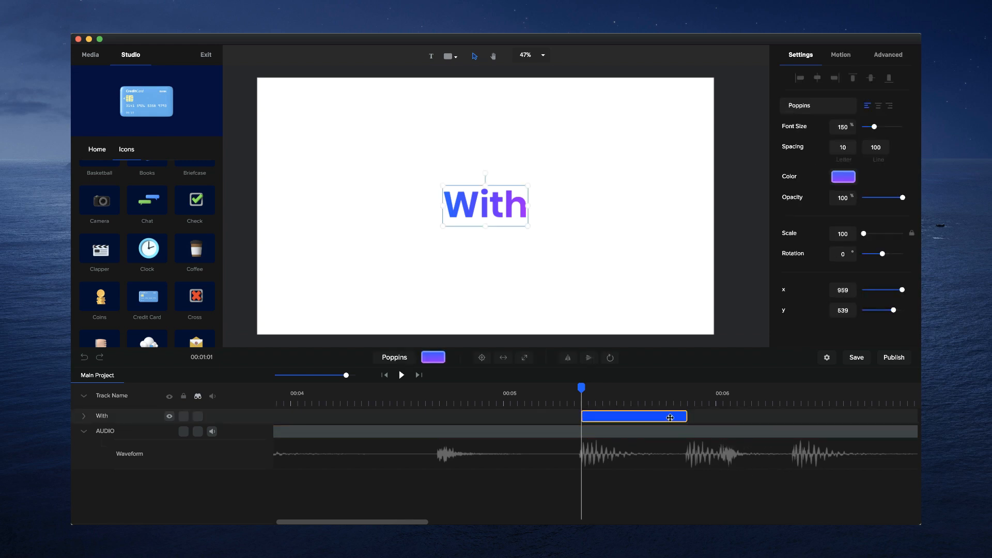
{"action": "left_click", "coordinate": [670, 417]}
{"action": "left_click", "coordinate": [660, 416]}
{"action": "left_click_drag", "start_coordinate": [661, 416], "coordinate": [716, 416]}
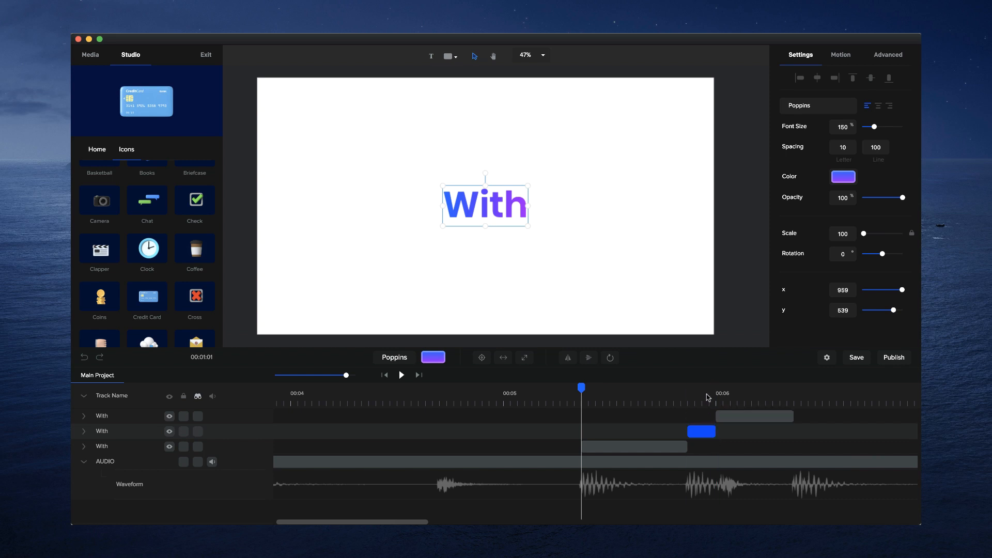
- Shift the cut between the second and third text clips to one frame after 00:06, matching the audio beat
{"action": "left_click", "coordinate": [702, 395]}
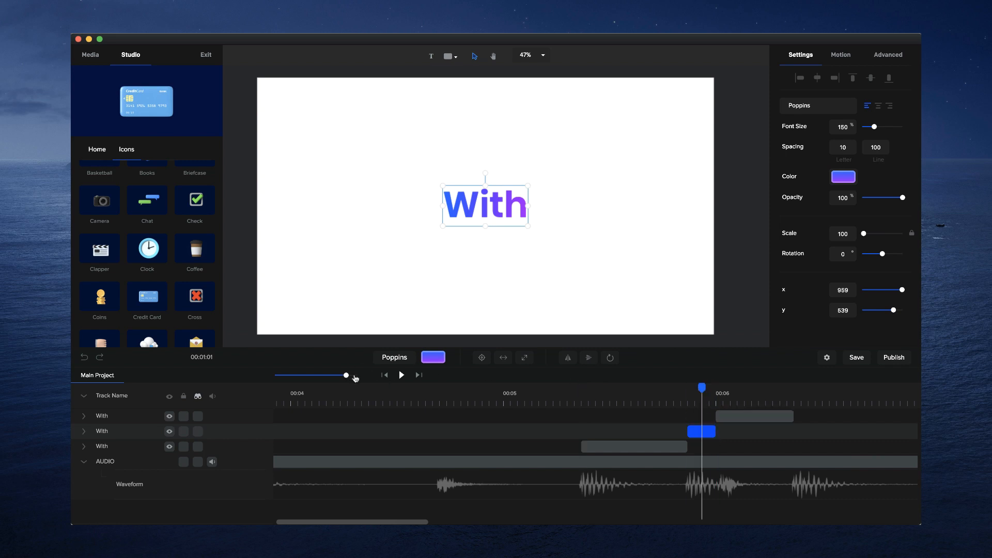
{"action": "left_click_drag", "start_coordinate": [356, 378], "coordinate": [366, 376]}
{"action": "left_click", "coordinate": [819, 415]}
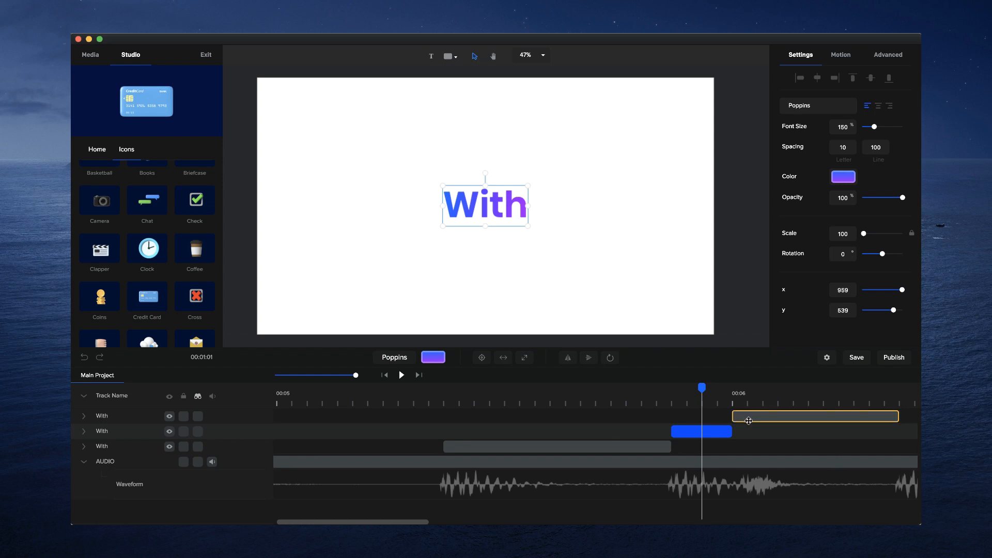
{"action": "left_click_drag", "start_coordinate": [732, 416], "coordinate": [744, 413]}
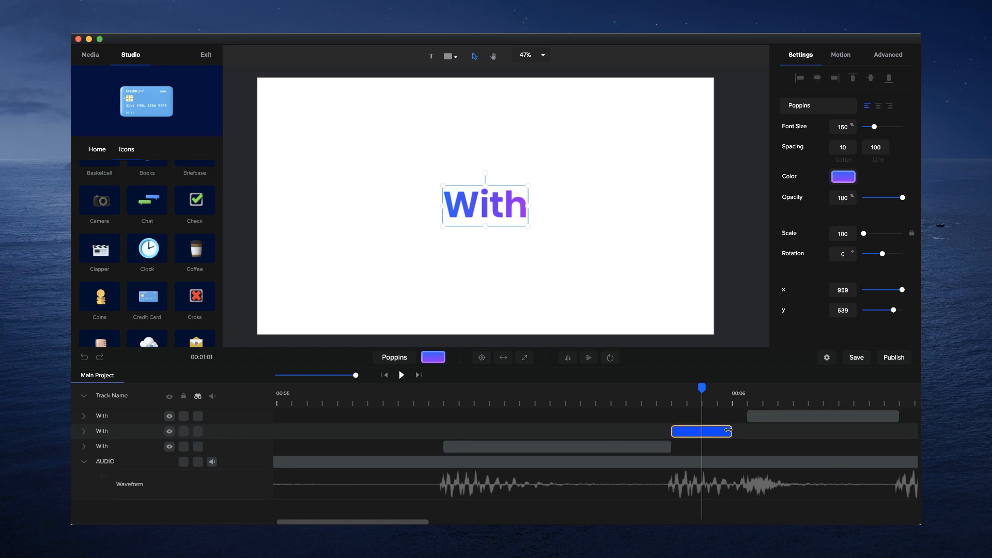
{"action": "left_click_drag", "start_coordinate": [730, 432], "coordinate": [745, 430]}
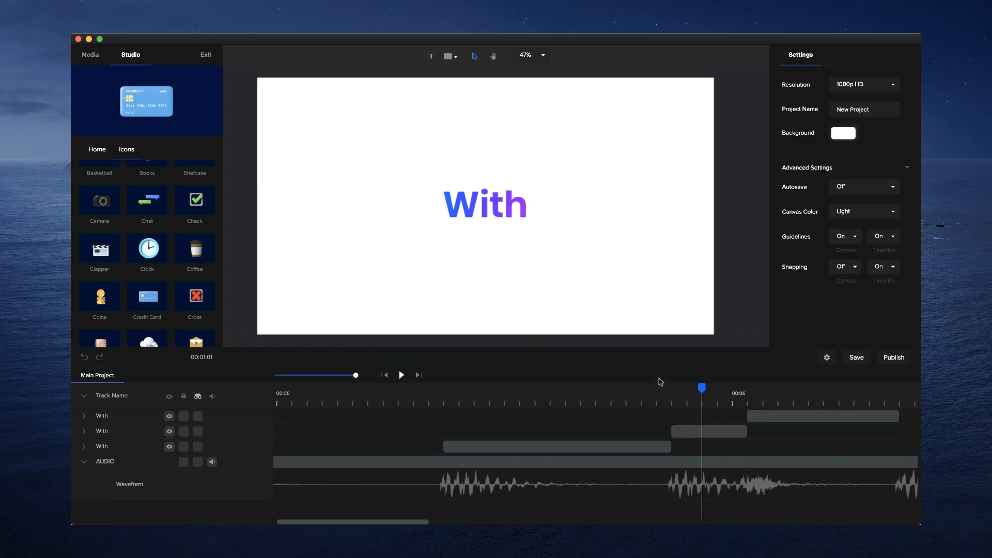
- Change the wording of the second text clip to "the"
{"action": "left_click", "coordinate": [485, 201]}
{"action": "type", "text": "the"}
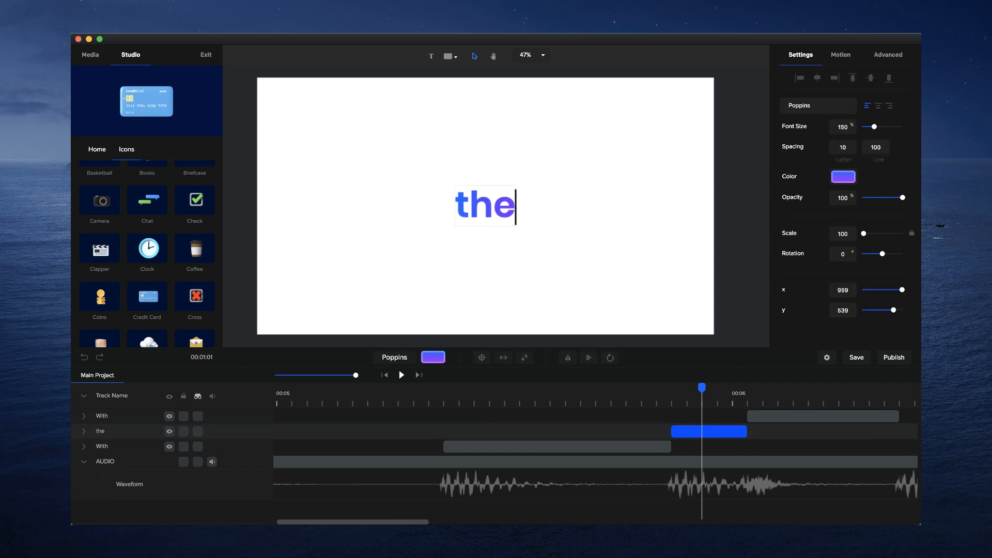
{"action": "left_click", "coordinate": [516, 224]}
{"action": "left_click", "coordinate": [494, 207]}
- Change the second gradient color of the word "the" to light blue #00DAFF
{"action": "left_click", "coordinate": [845, 177]}
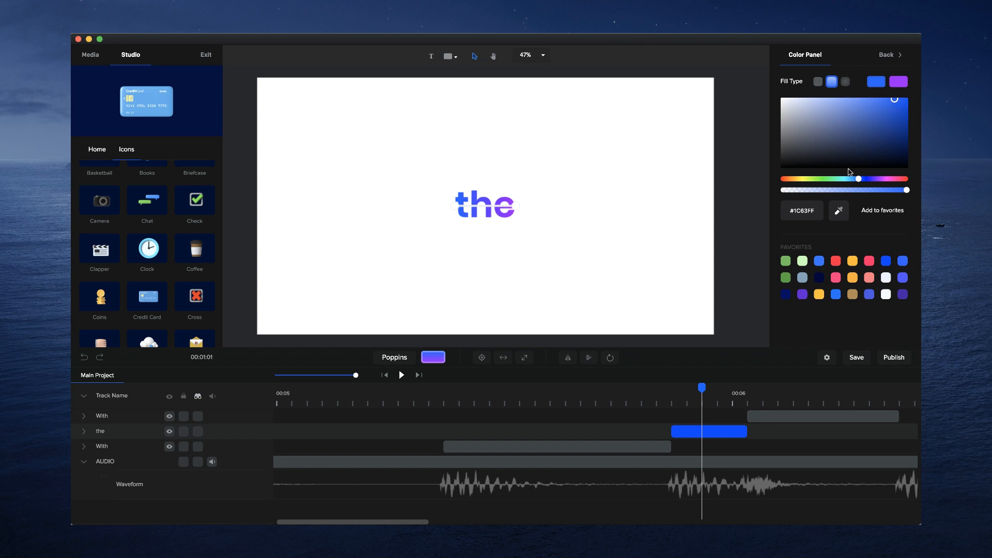
{"action": "left_click", "coordinate": [899, 82]}
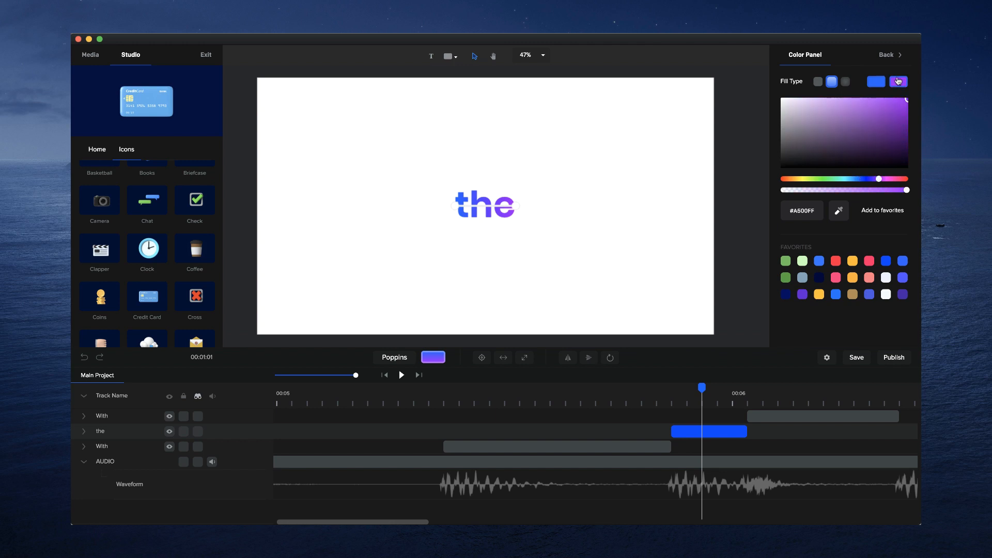
{"action": "left_click_drag", "start_coordinate": [868, 179], "coordinate": [849, 181]}
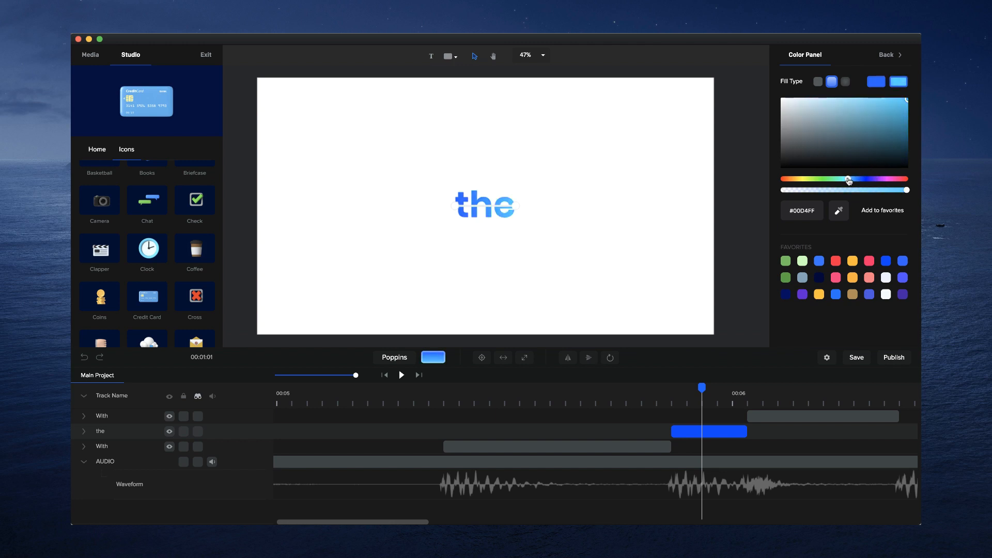
- Change the wording of the third text clip to "Best" and enlarge its font to about twice the size
{"action": "left_click", "coordinate": [788, 397]}
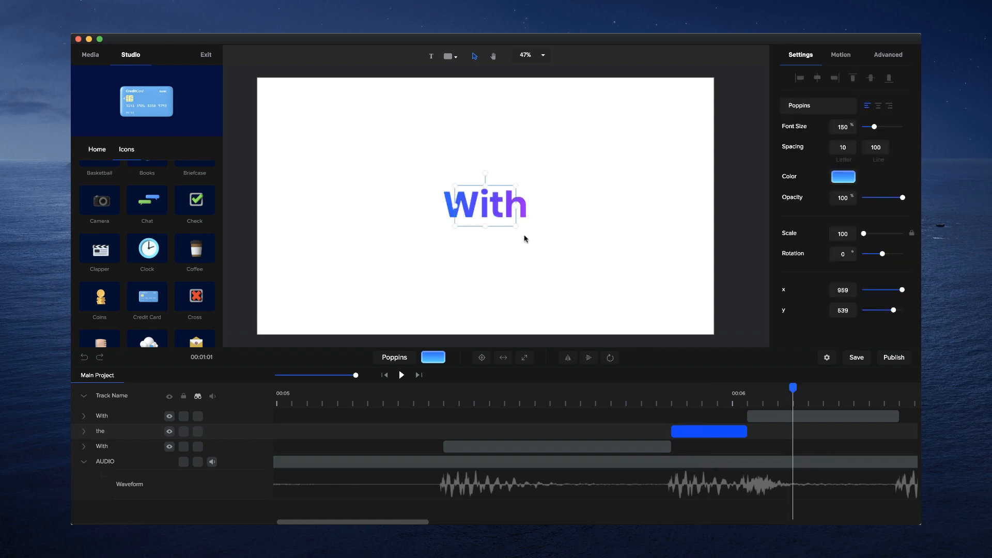
{"action": "left_click", "coordinate": [529, 207]}
{"action": "left_click", "coordinate": [690, 391]}
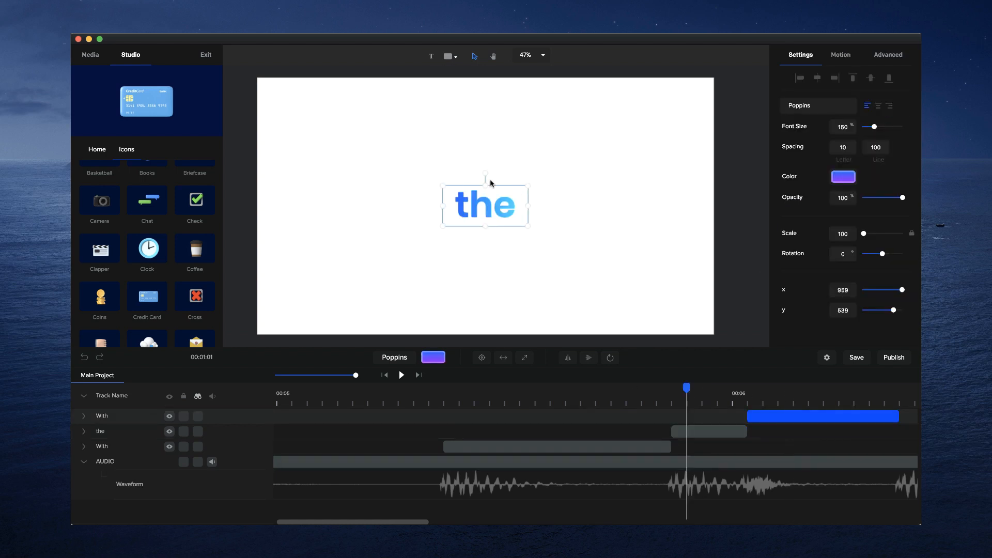
{"action": "left_click", "coordinate": [793, 391]}
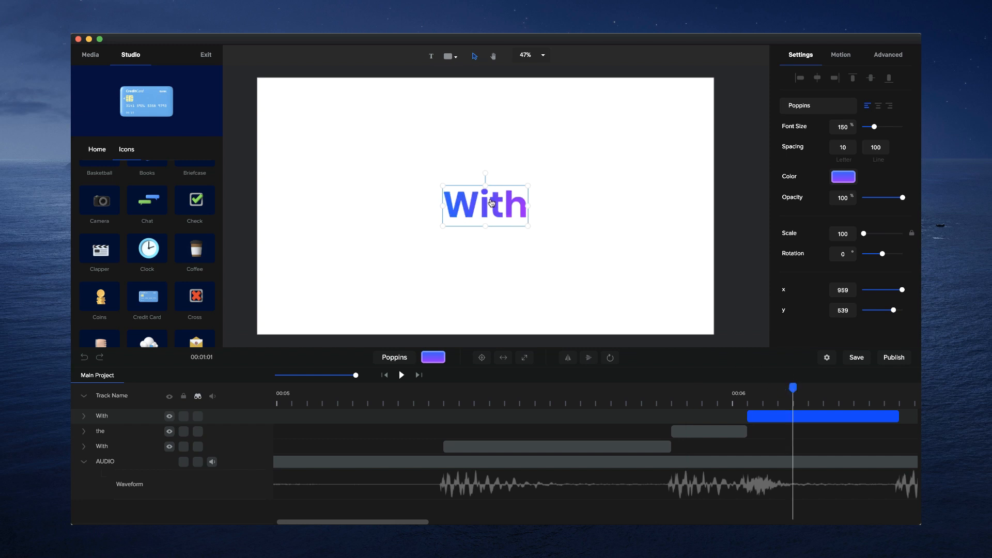
{"action": "double_click", "coordinate": [491, 203]}
{"action": "type", "text": "Best"}
{"action": "left_click", "coordinate": [478, 249]}
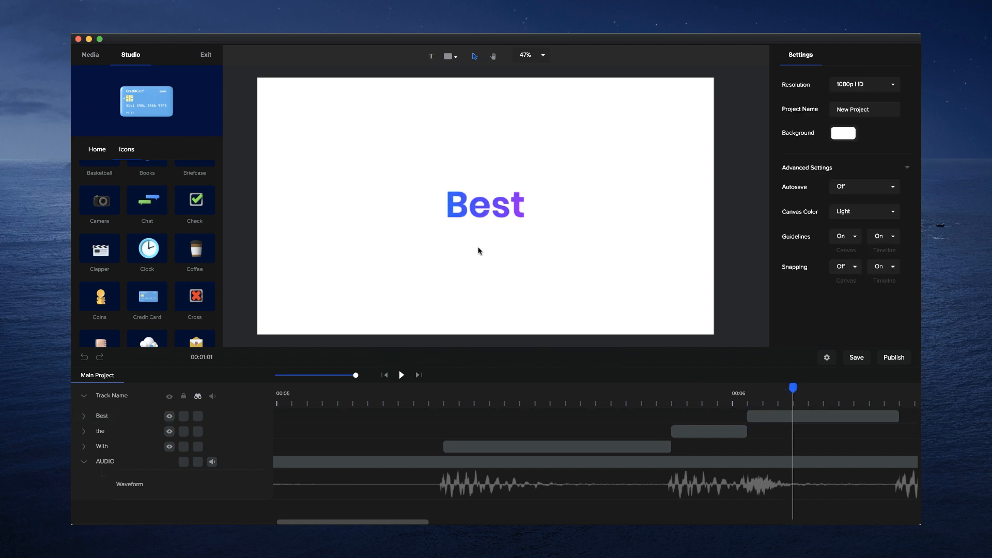
{"action": "left_click", "coordinate": [507, 202]}
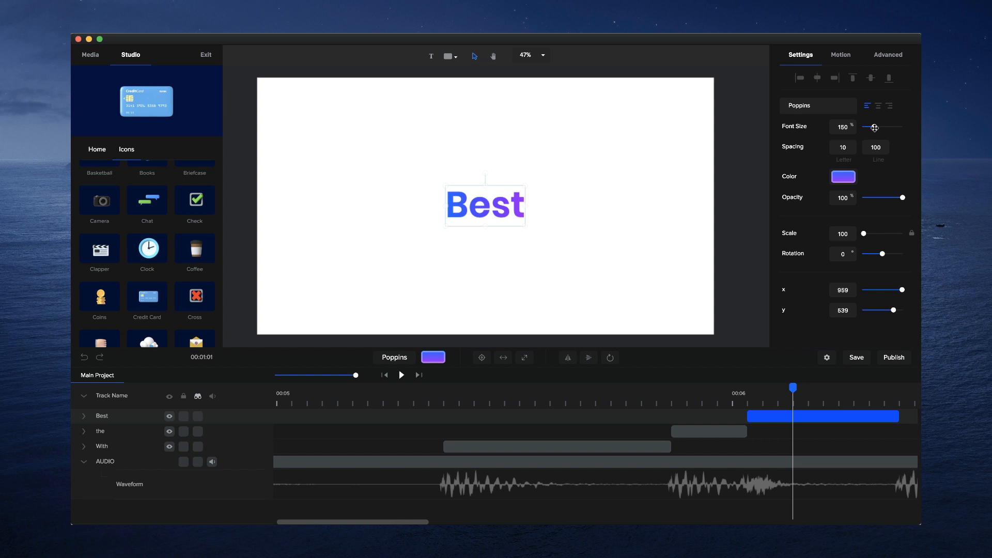
{"action": "left_click_drag", "start_coordinate": [875, 127], "coordinate": [890, 127]}
- Recolor the gradient of "Best" to run from blue #1C68FF to a lighter blue
{"action": "left_click", "coordinate": [844, 177]}
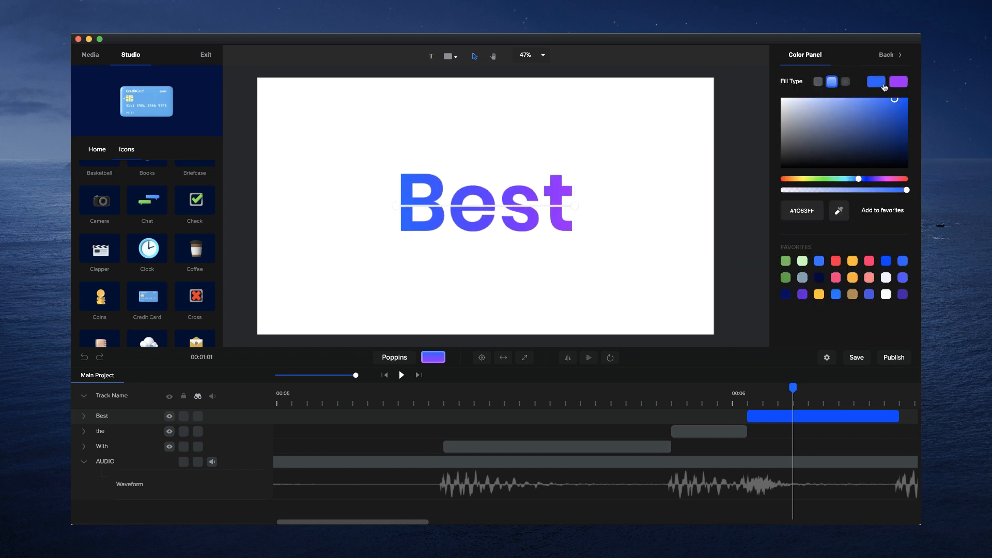
{"action": "left_click", "coordinate": [899, 83]}
{"action": "left_click_drag", "start_coordinate": [854, 179], "coordinate": [863, 181]}
{"action": "left_click", "coordinate": [882, 86]}
{"action": "left_click_drag", "start_coordinate": [902, 110], "coordinate": [877, 99]}
{"action": "left_click_drag", "start_coordinate": [862, 181], "coordinate": [859, 179]}
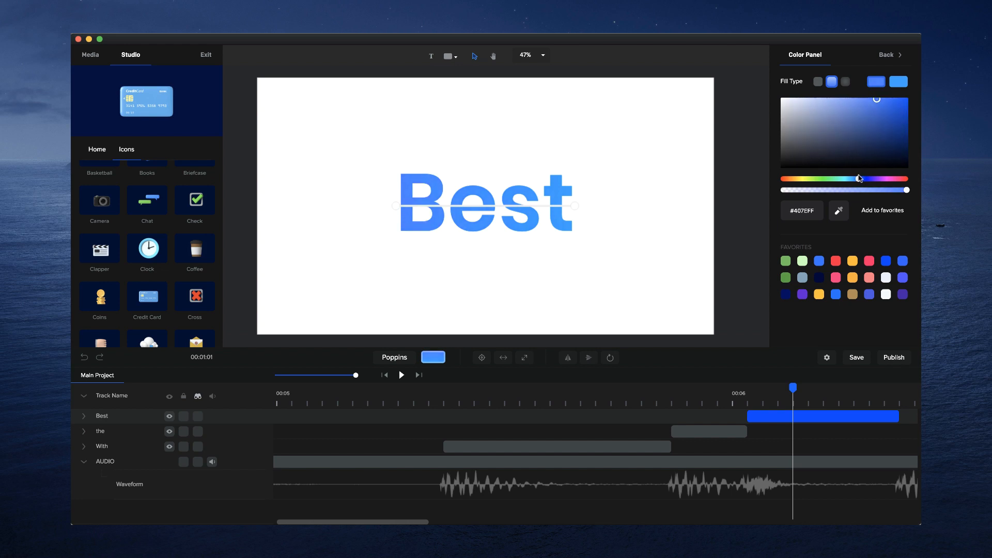
{"action": "left_click_drag", "start_coordinate": [898, 116], "coordinate": [896, 94]}
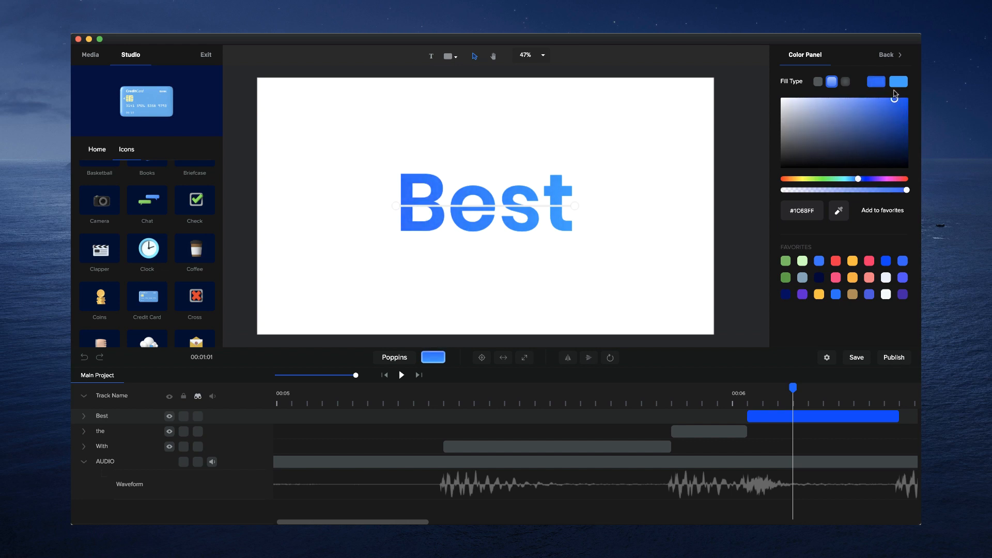
{"action": "left_click", "coordinate": [659, 249]}
- Play back the "With", "the" and "Best" sequence from just before the "With" clip
{"action": "left_click", "coordinate": [535, 397]}
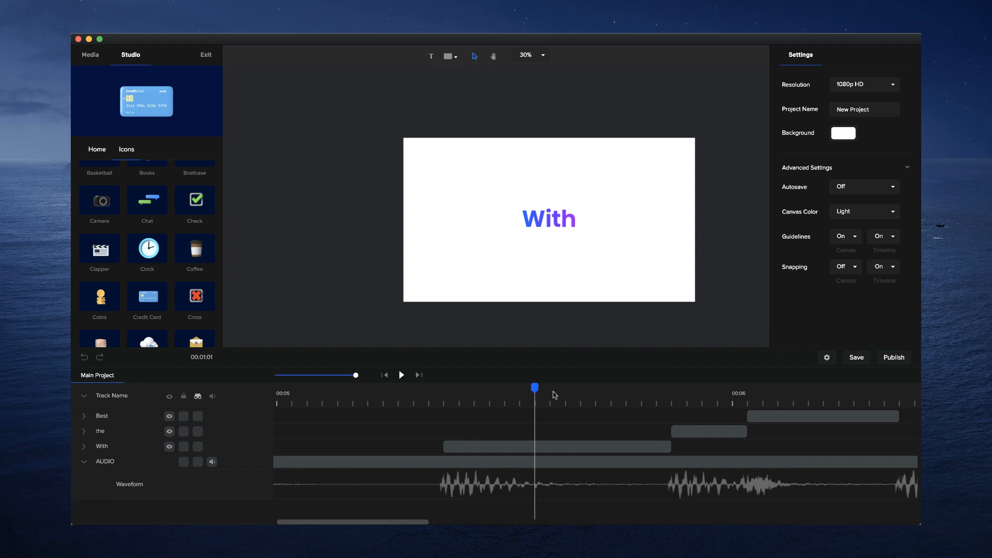
{"action": "left_click_drag", "start_coordinate": [554, 395], "coordinate": [402, 378]}
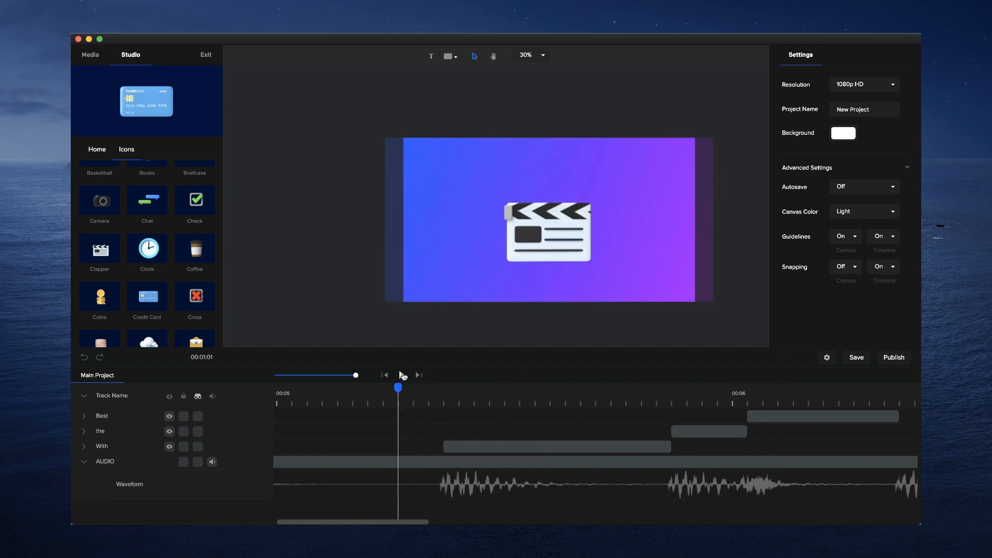
{"action": "left_click", "coordinate": [403, 376]}
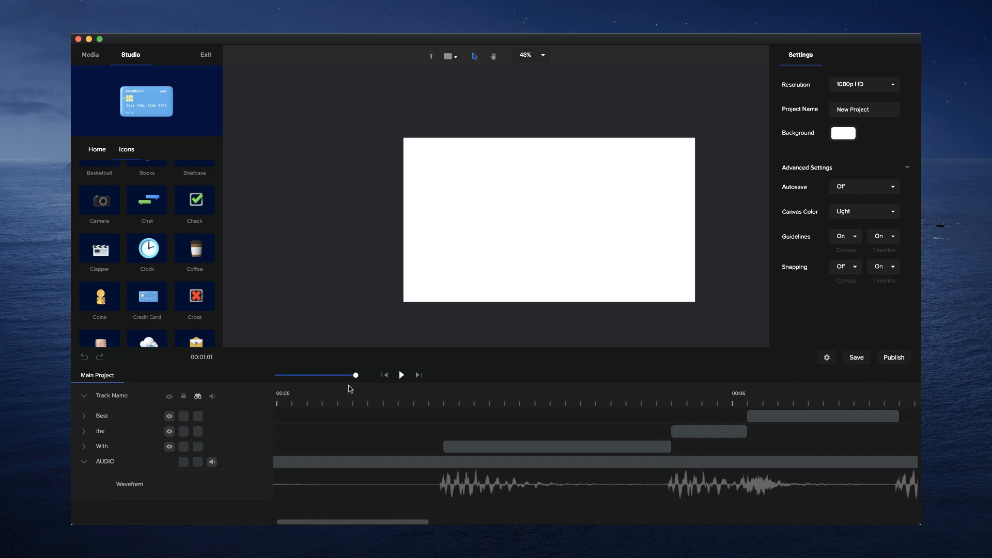
- Duplicate the "Best" clip, place the copy directly after the original and stretch it to end shortly past 00:07
{"action": "left_click_drag", "start_coordinate": [349, 375], "coordinate": [334, 375]}
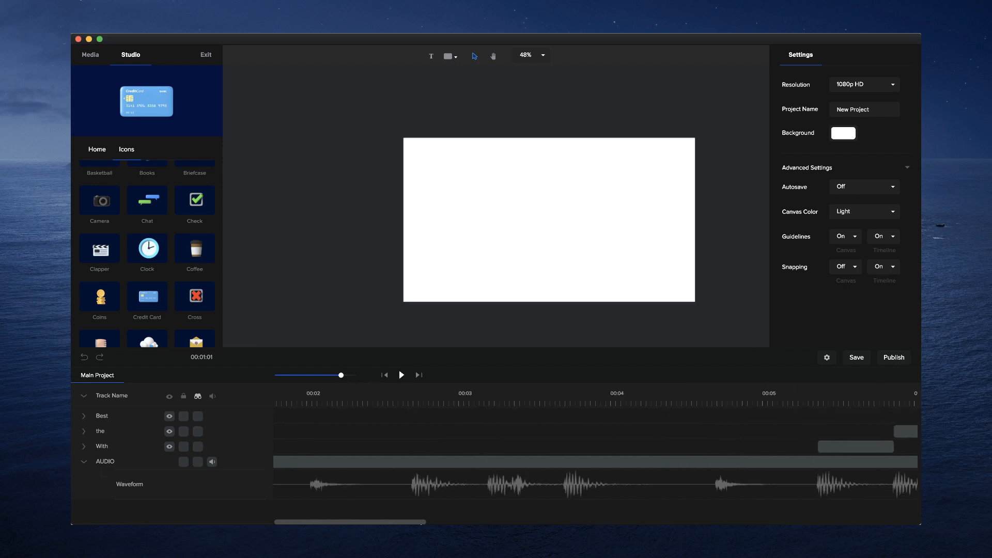
{"action": "left_click_drag", "start_coordinate": [378, 522], "coordinate": [375, 522]}
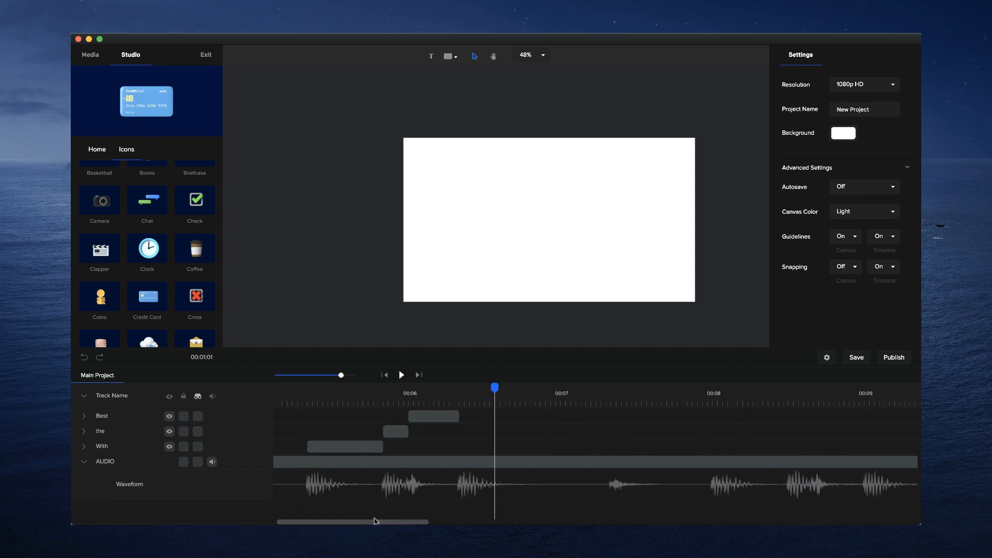
{"action": "left_click", "coordinate": [429, 416]}
{"action": "left_click", "coordinate": [449, 419]}
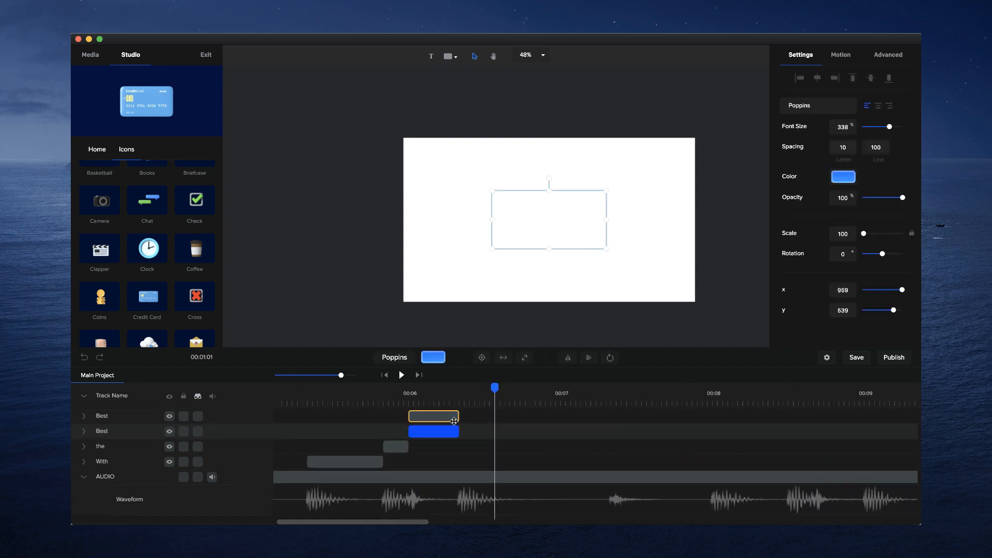
{"action": "left_click_drag", "start_coordinate": [430, 416], "coordinate": [607, 420]}
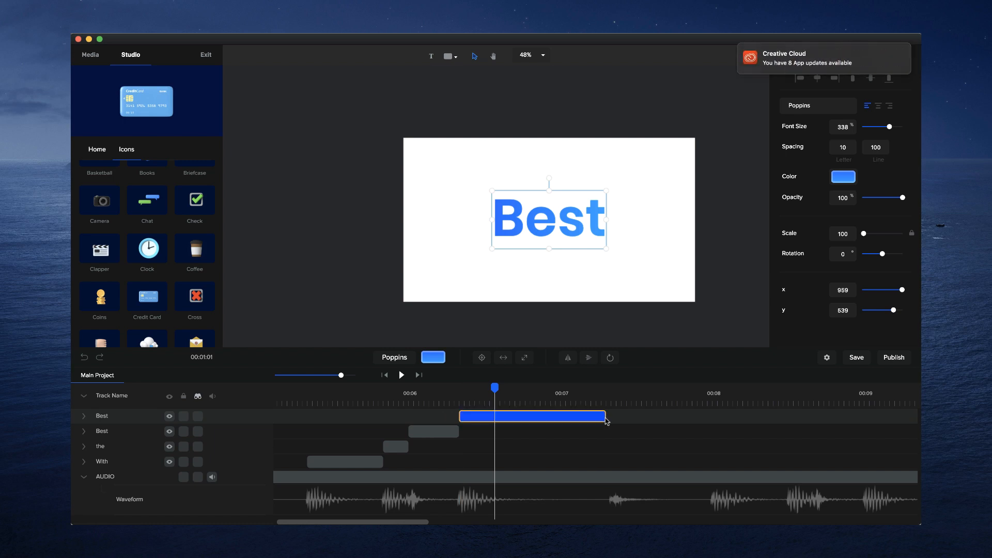
{"action": "left_click", "coordinate": [590, 406]}
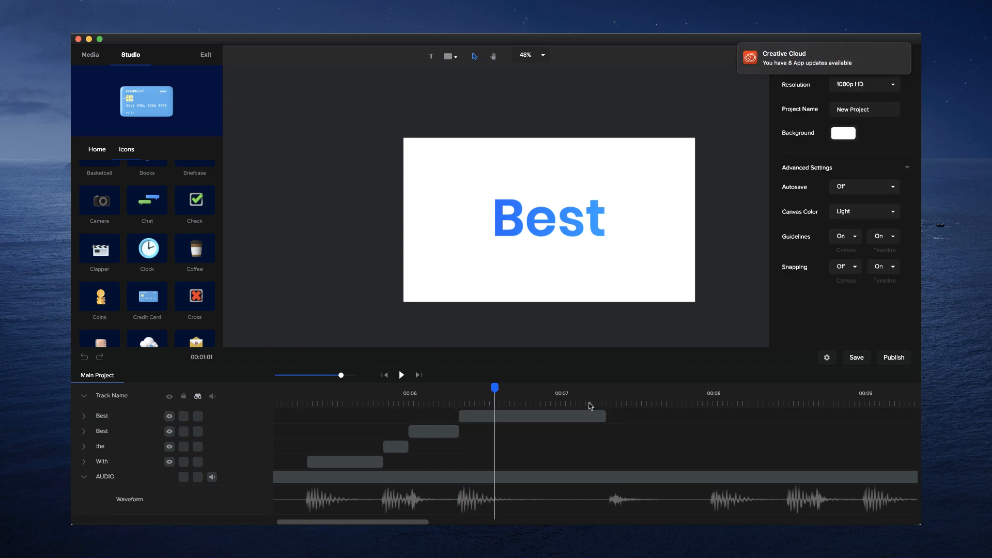
- Change the wording of the duplicated "Best" clip to "Style"
{"action": "left_click", "coordinate": [488, 420]}
{"action": "double_click", "coordinate": [564, 231]}
{"action": "key", "text": "super+a"}
{"action": "type", "text": "Style"}
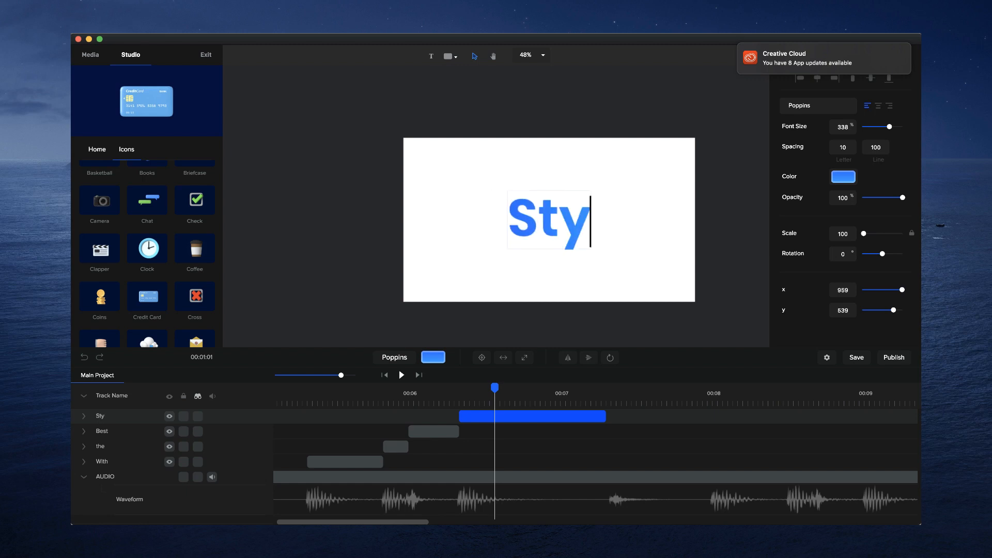
{"action": "left_click", "coordinate": [587, 269]}
{"action": "left_click", "coordinate": [585, 209]}
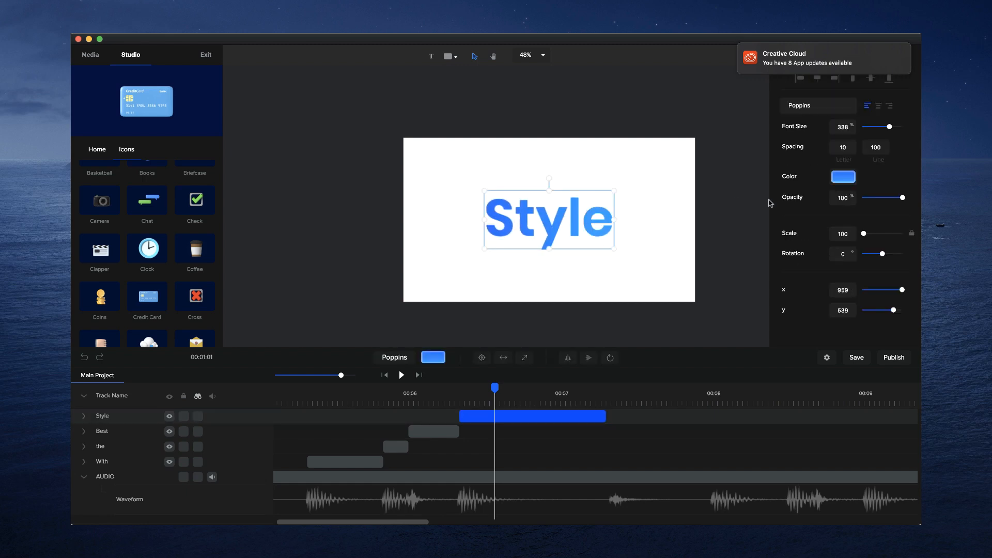
- Change the fill of the word "Style" from the gradient to solid white
{"action": "left_click", "coordinate": [842, 179]}
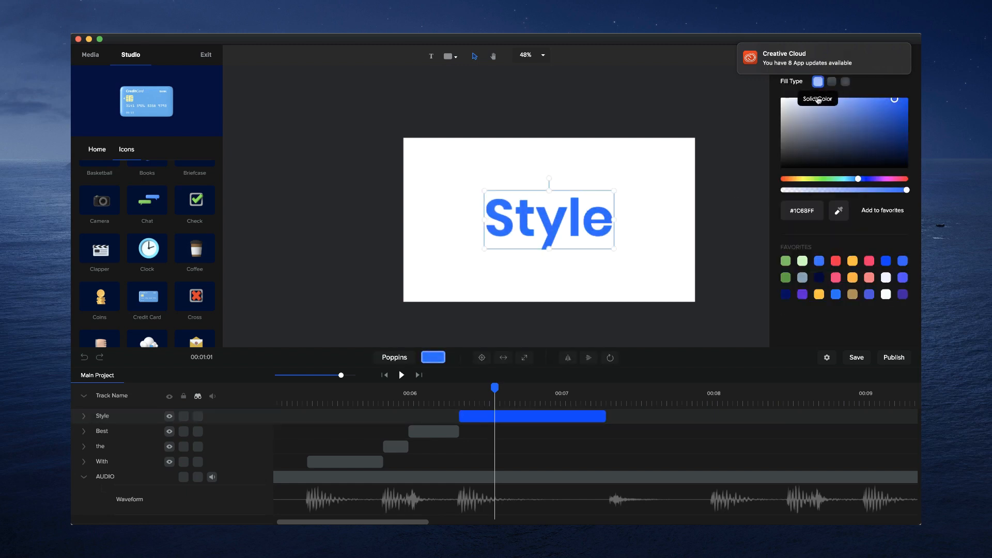
{"action": "left_click", "coordinate": [818, 82]}
{"action": "left_click", "coordinate": [640, 193]}
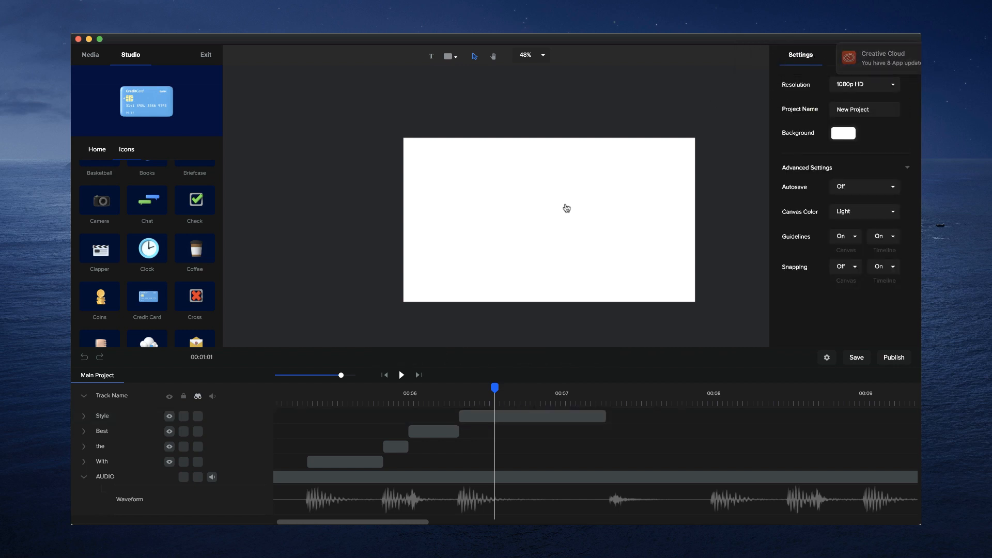
- Find a rectangle in the shape library with "rec", add it and expand it to fill the canvas
{"action": "left_click", "coordinate": [449, 58]}
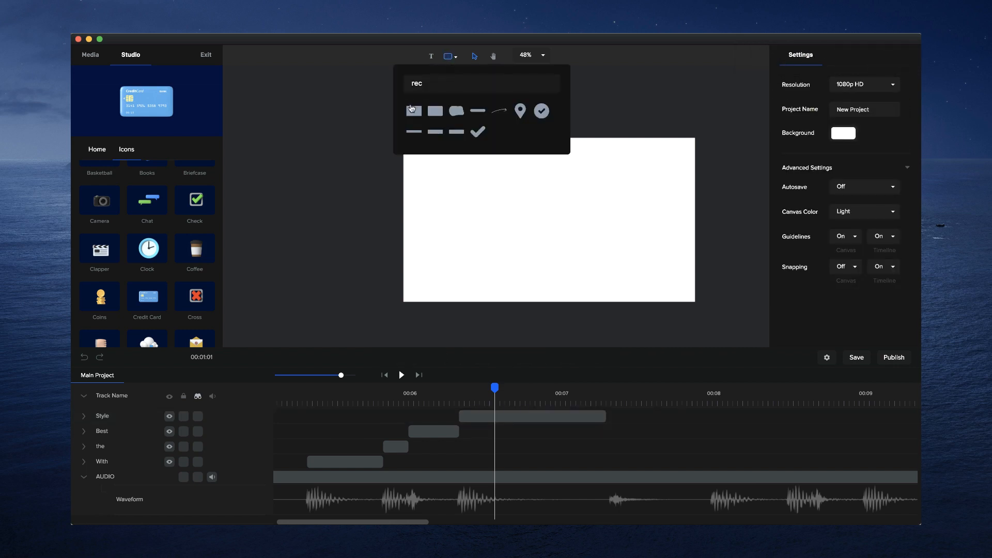
{"action": "left_click", "coordinate": [414, 111]}
{"action": "left_click", "coordinate": [510, 357]}
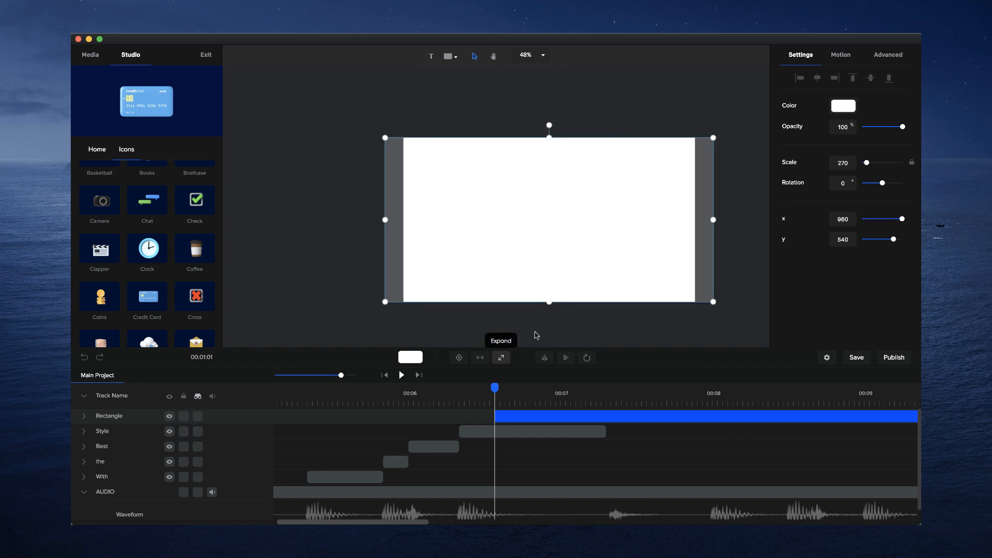
{"action": "left_click", "coordinate": [844, 106]}
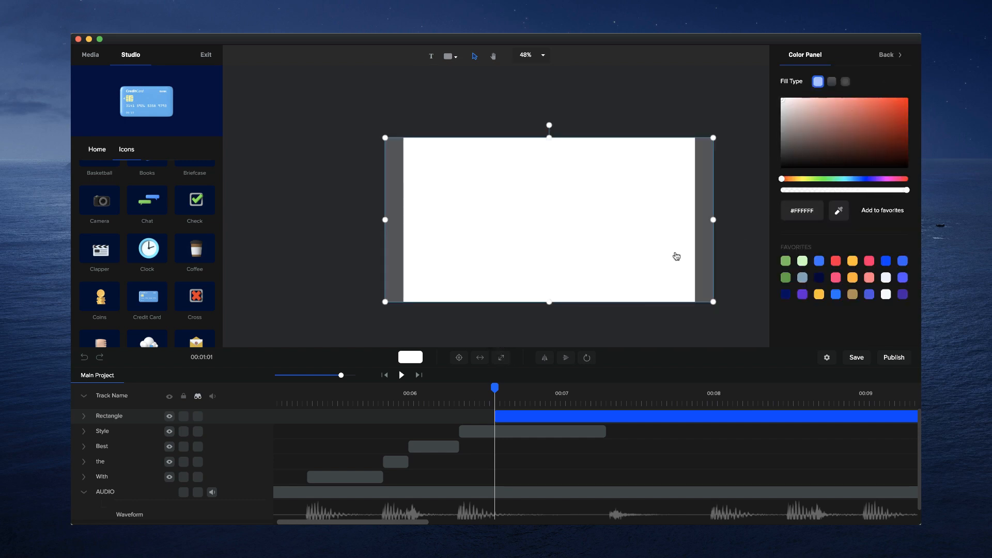
- Switch to QuickTime Player and scrub preview.mp4 to the "style" frame to examine its background gradient
{"action": "left_click", "coordinate": [562, 544]}
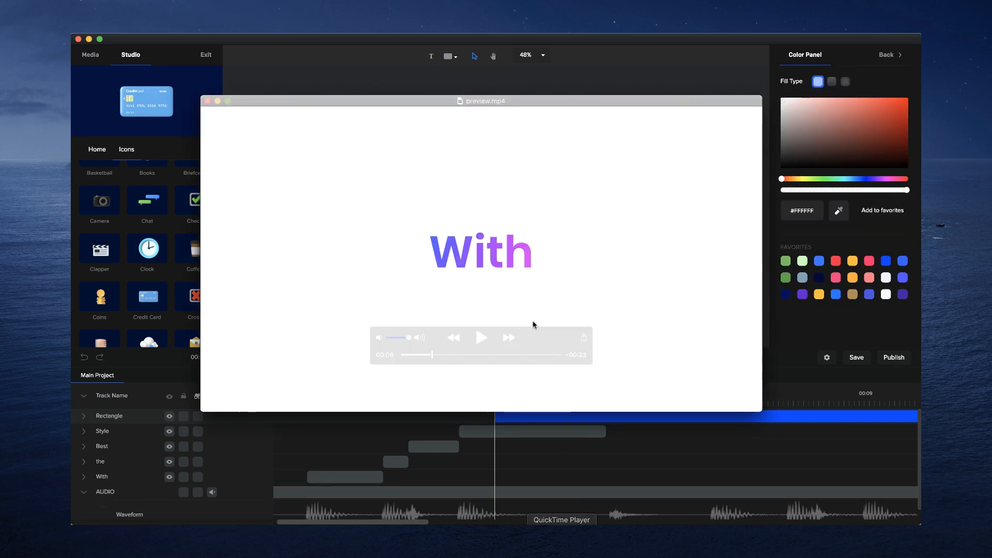
{"action": "left_click_drag", "start_coordinate": [432, 355], "coordinate": [440, 355]}
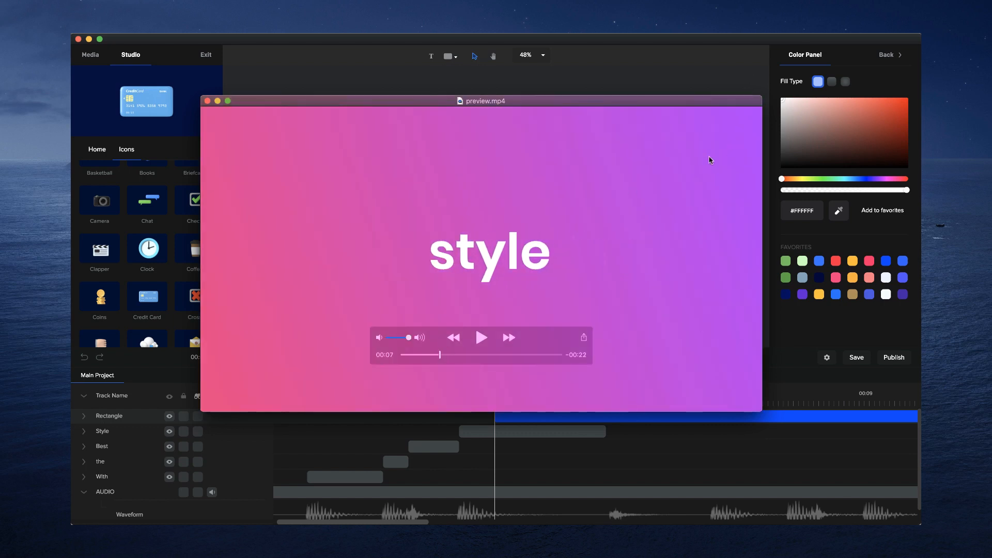
{"action": "left_click", "coordinate": [601, 69]}
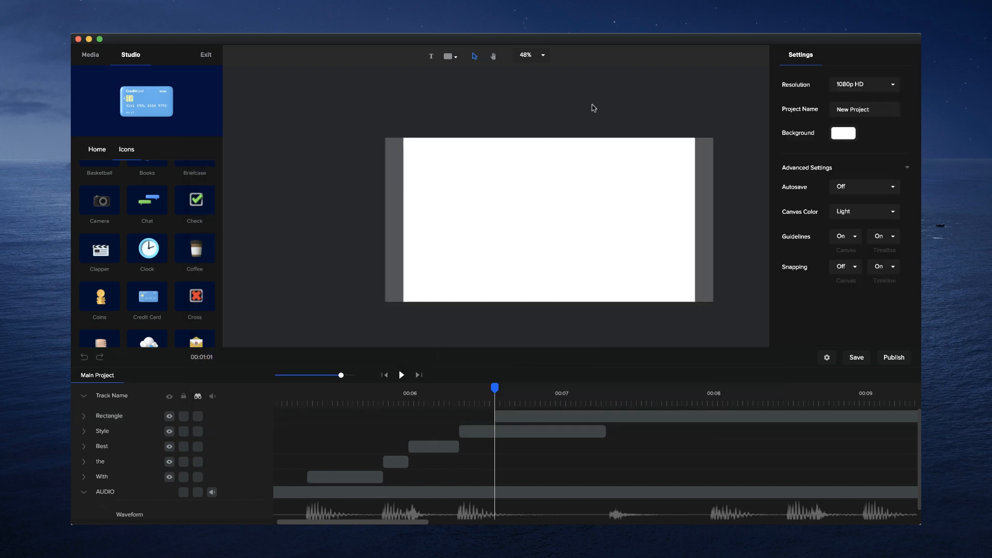
- Move the rectangle clip to start together with the "Style" clip and place its track below "Style"
{"action": "left_click", "coordinate": [535, 420]}
{"action": "left_click_drag", "start_coordinate": [537, 417], "coordinate": [502, 417]}
{"action": "left_click_drag", "start_coordinate": [91, 427], "coordinate": [94, 413]}
{"action": "left_click", "coordinate": [593, 430]}
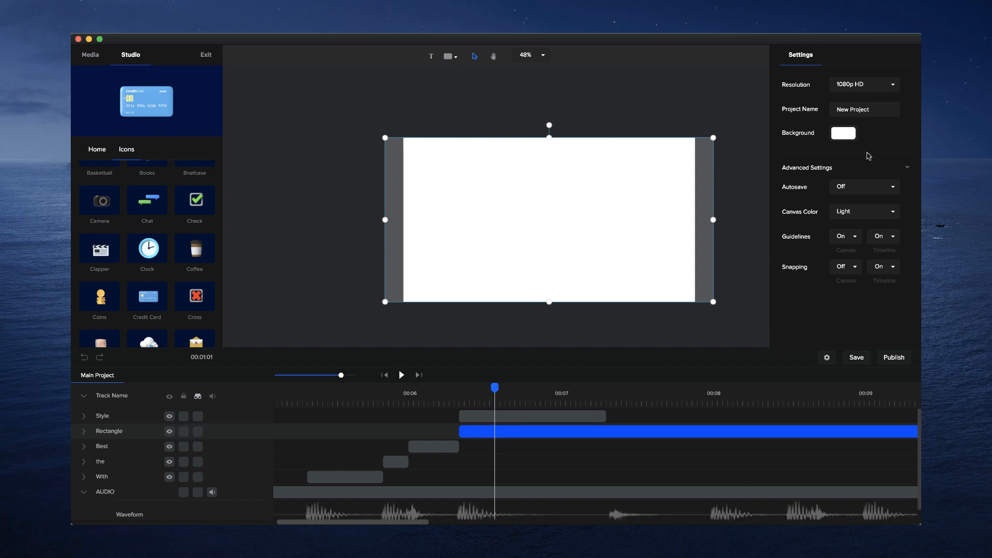
- Fill the rectangle with a linear gradient from bright purple to blue #5319FF
{"action": "left_click", "coordinate": [843, 134]}
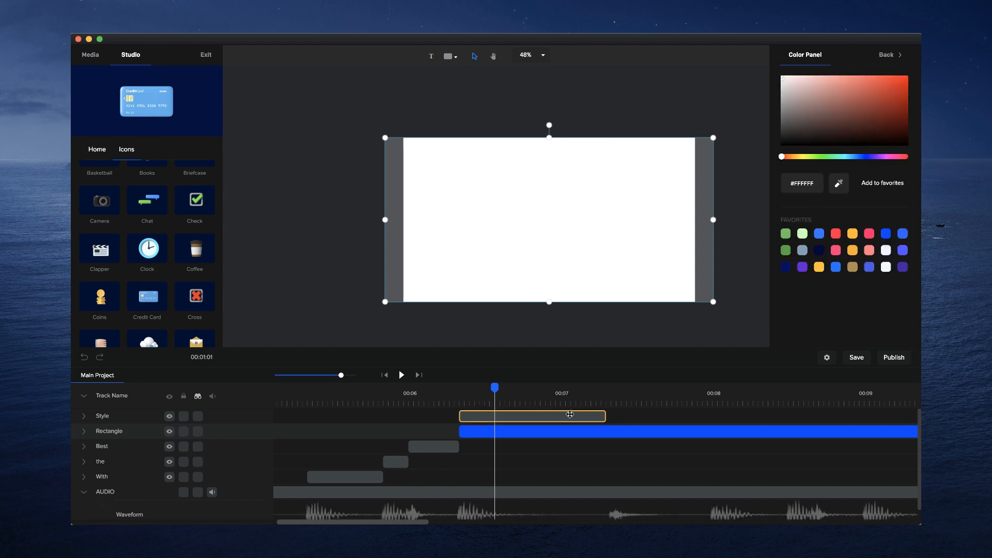
{"action": "left_click", "coordinate": [543, 431]}
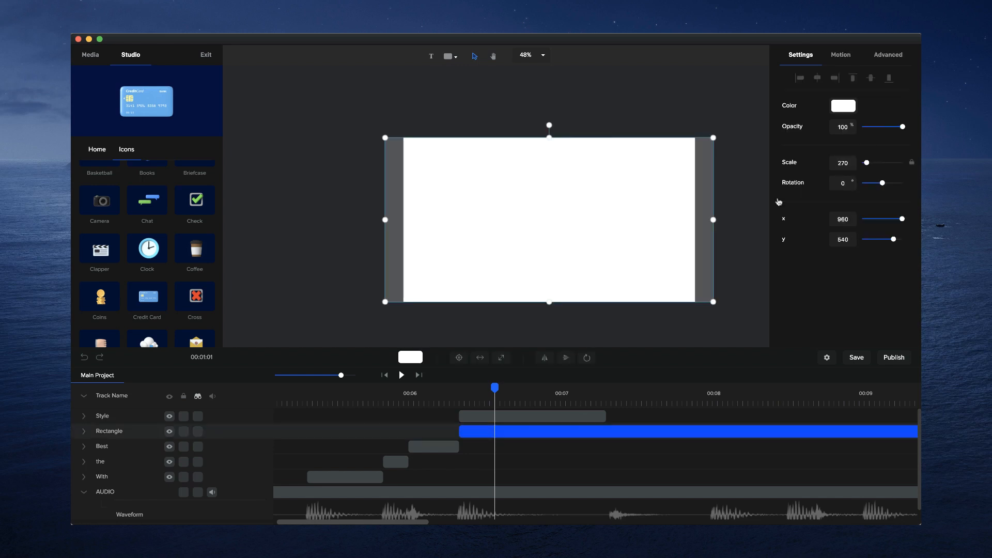
{"action": "left_click", "coordinate": [843, 106]}
{"action": "left_click", "coordinate": [832, 82]}
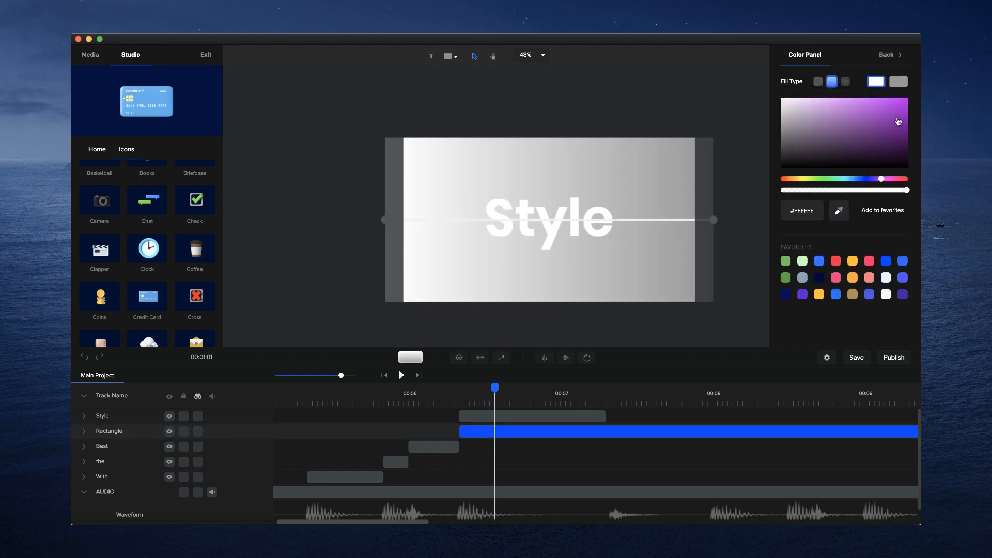
{"action": "left_click_drag", "start_coordinate": [898, 121], "coordinate": [898, 87]}
{"action": "left_click", "coordinate": [899, 82]}
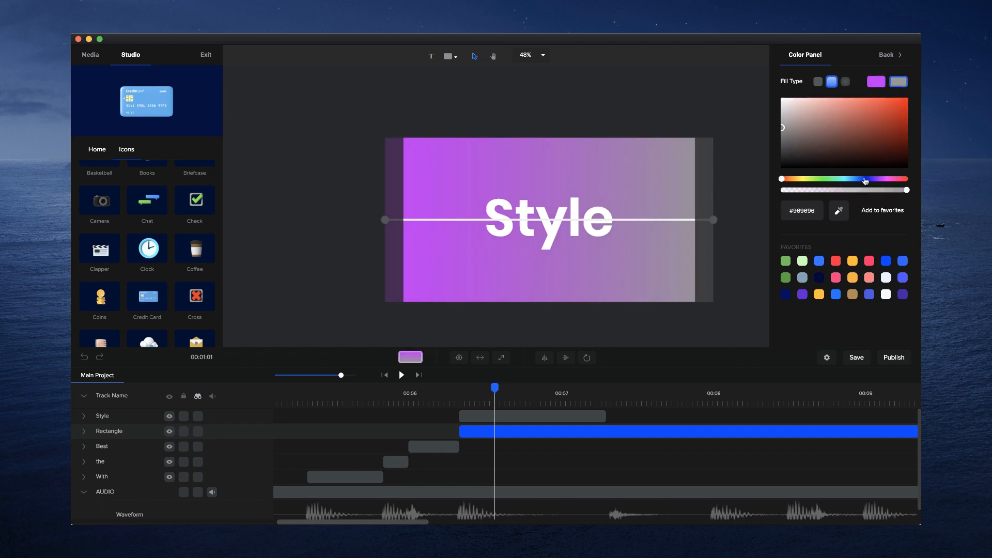
{"action": "left_click", "coordinate": [870, 179]}
{"action": "left_click_drag", "start_coordinate": [895, 136], "coordinate": [898, 83]}
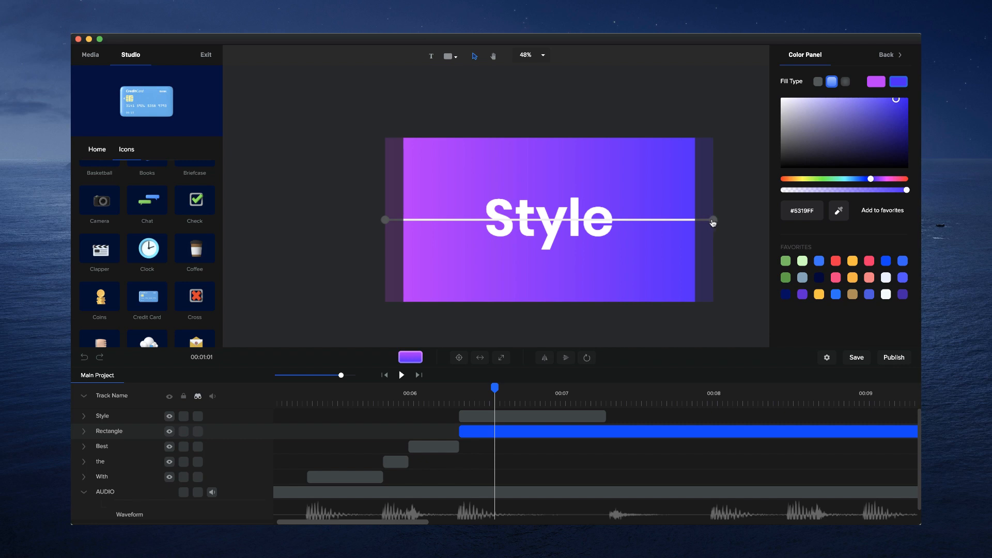
- Tilt the rectangle's gradient line by raising its blue end and lowering its purple end
{"action": "left_click_drag", "start_coordinate": [713, 220], "coordinate": [713, 174]}
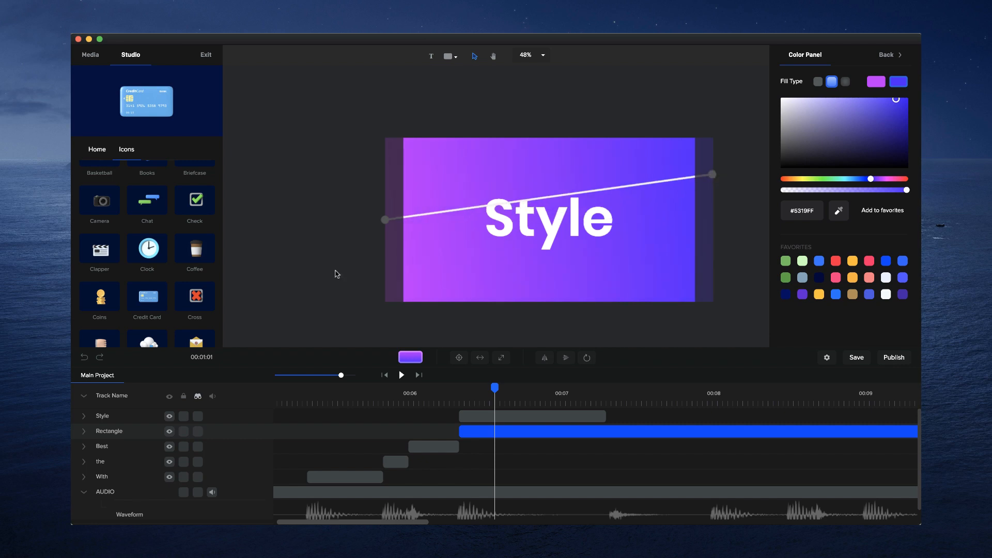
{"action": "scroll", "coordinate": [383, 221], "scroll_direction": "up", "scroll_amount": 3}
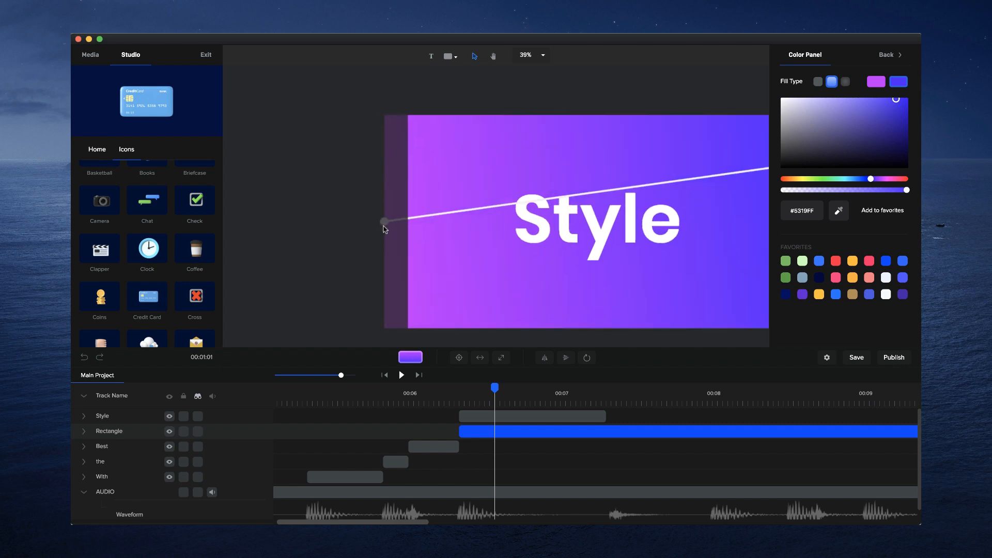
{"action": "left_click_drag", "start_coordinate": [385, 222], "coordinate": [382, 264]}
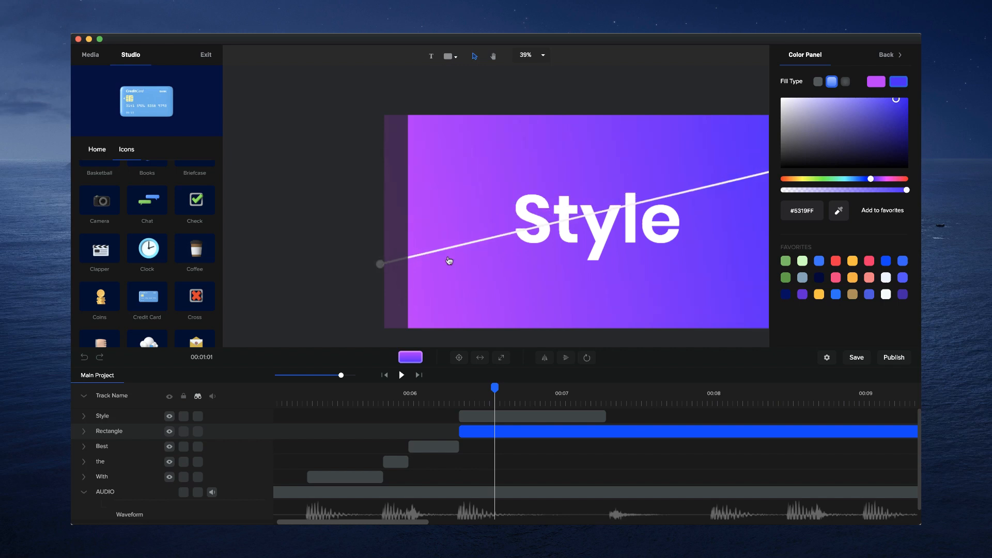
{"action": "key", "text": "h"}
{"action": "left_click_drag", "start_coordinate": [591, 269], "coordinate": [503, 265]}
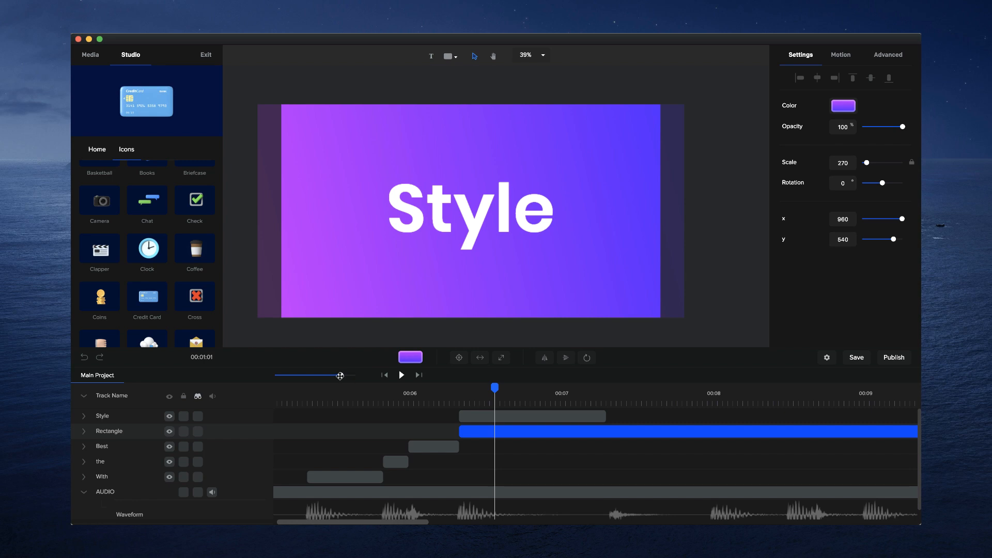
- Shorten the rectangle clip to end at about 00:08, where the next strong beat begins
{"action": "left_click_drag", "start_coordinate": [340, 376], "coordinate": [331, 376]}
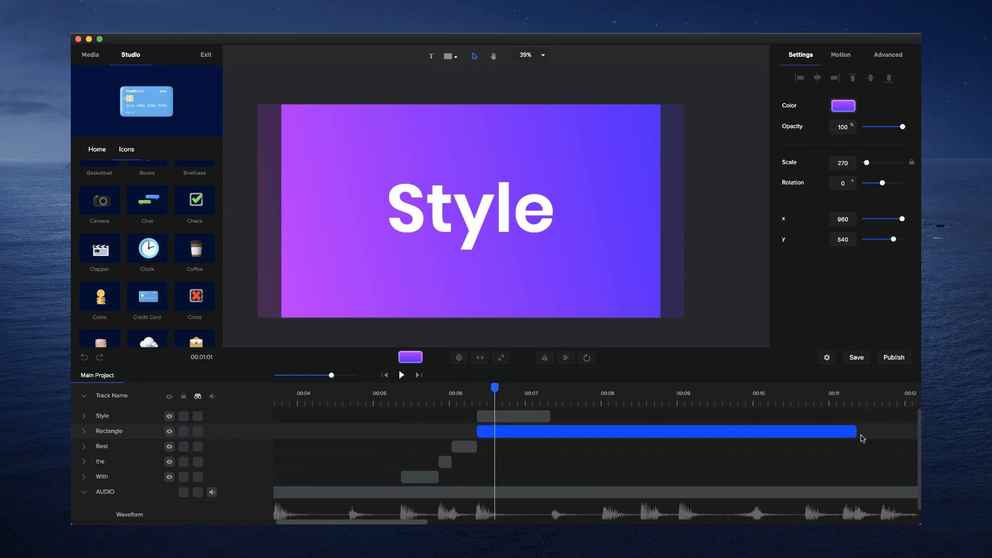
{"action": "left_click_drag", "start_coordinate": [856, 434], "coordinate": [603, 444]}
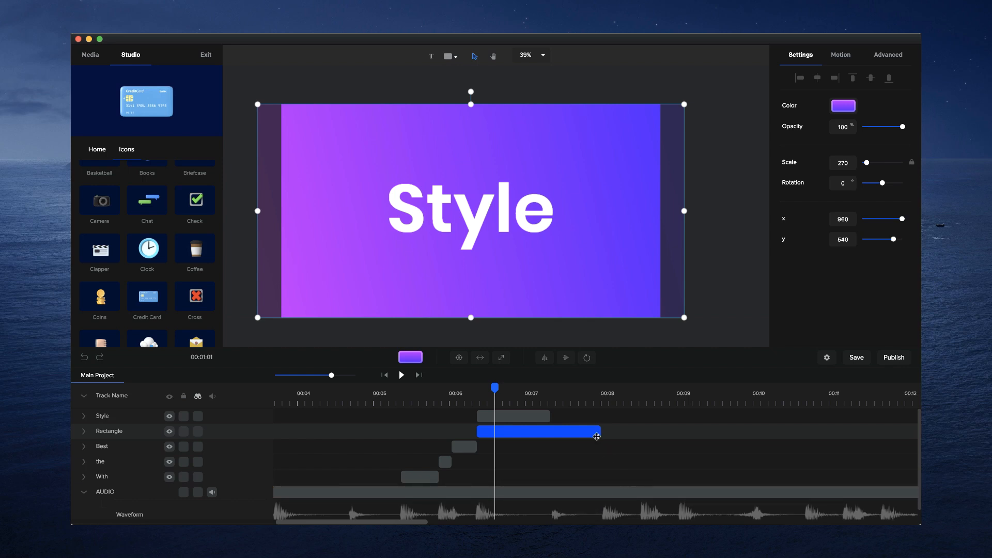
{"action": "left_click", "coordinate": [549, 398]}
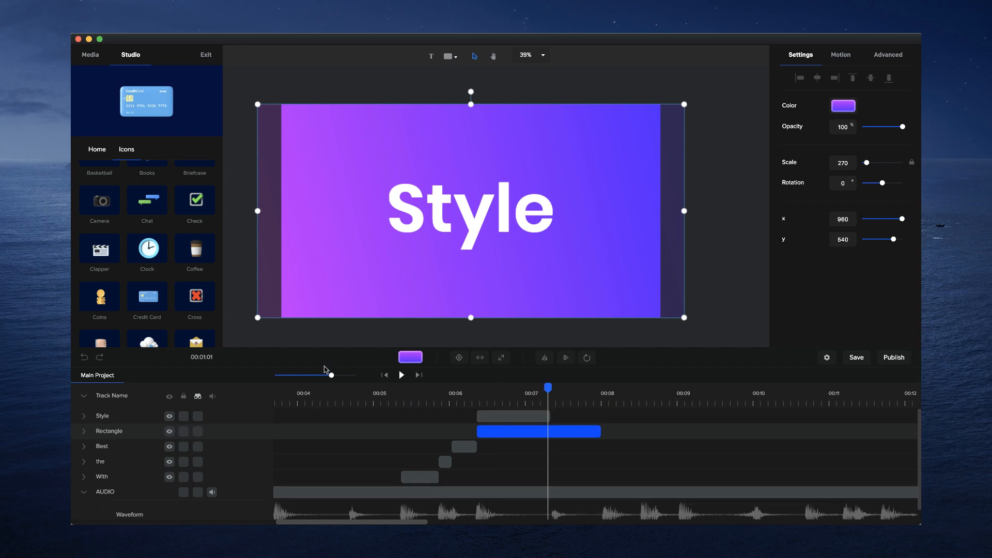
{"action": "left_click_drag", "start_coordinate": [330, 375], "coordinate": [350, 374]}
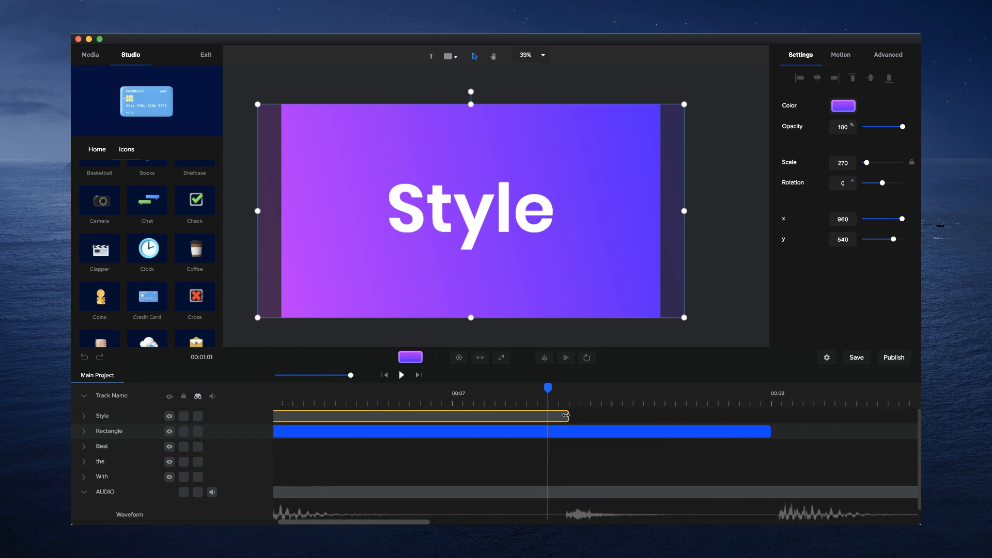
- Give the "Style" text a Slide Left entrance animation and shorten the animation to end together with its clip
{"action": "left_click", "coordinate": [563, 416]}
{"action": "left_click_drag", "start_coordinate": [568, 390], "coordinate": [337, 375]}
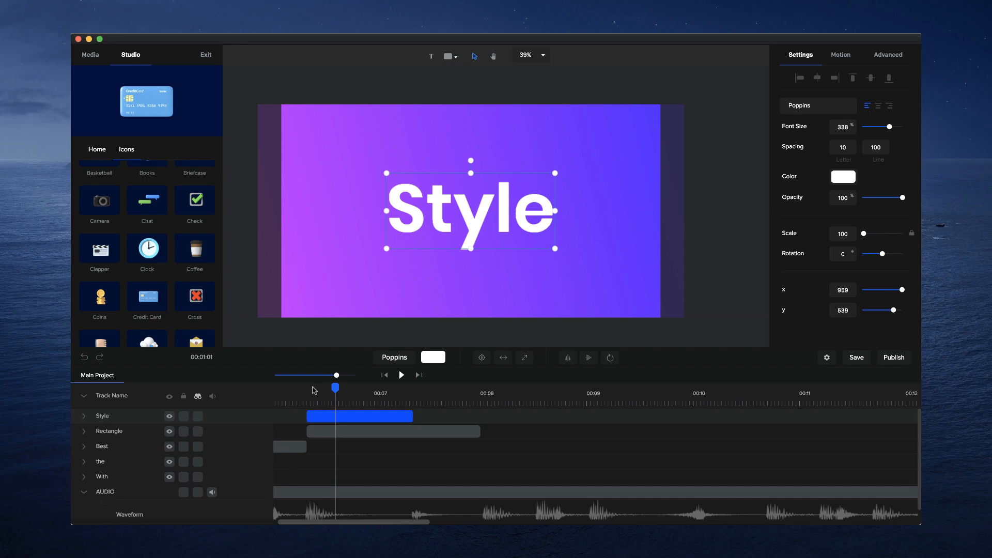
{"action": "left_click", "coordinate": [310, 391]}
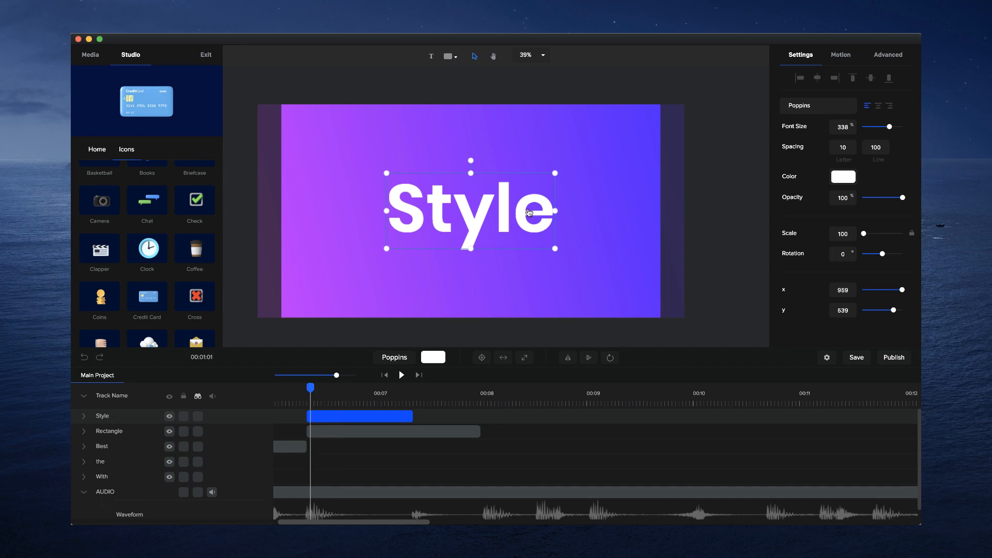
{"action": "left_click", "coordinate": [841, 54]}
{"action": "left_click", "coordinate": [809, 210]}
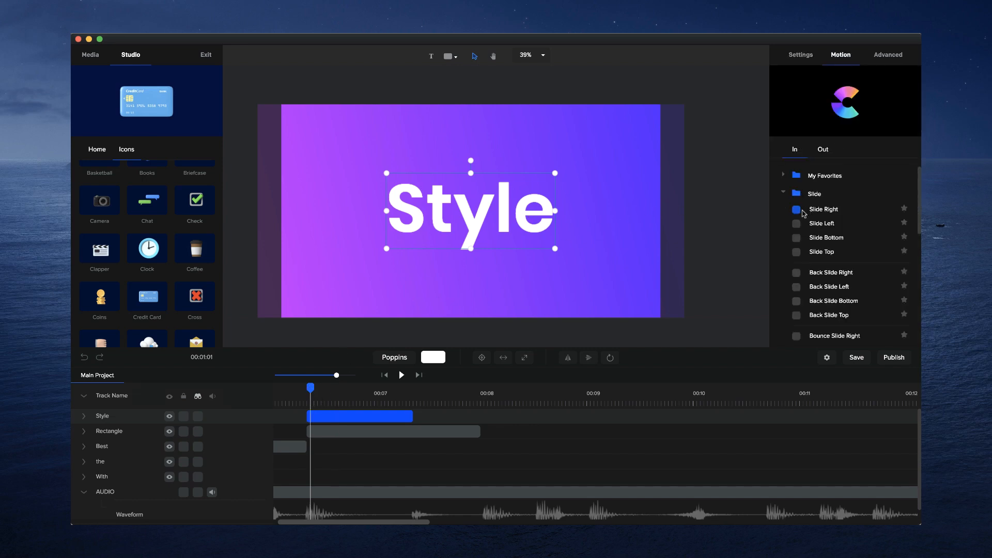
{"action": "left_click", "coordinate": [823, 223]}
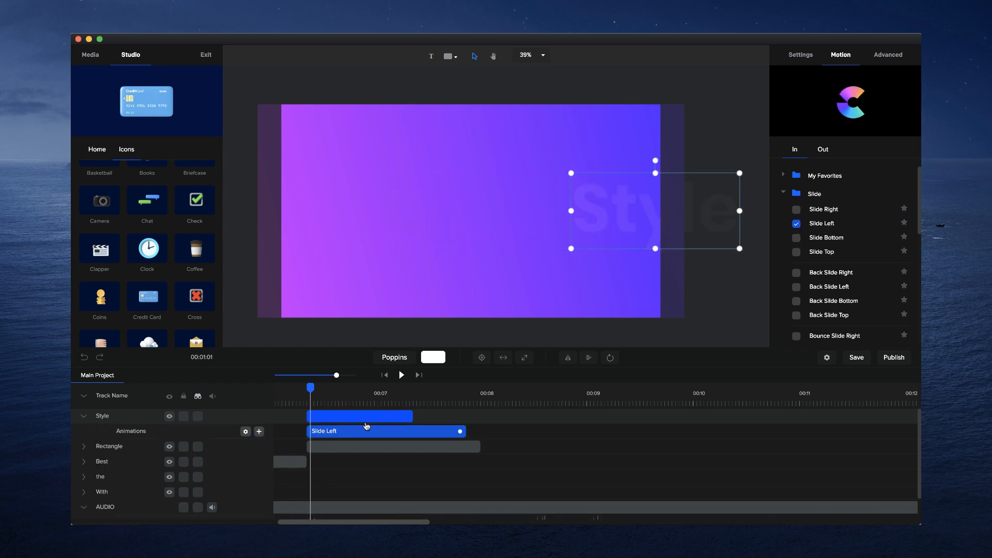
{"action": "left_click_drag", "start_coordinate": [457, 431], "coordinate": [412, 431]}
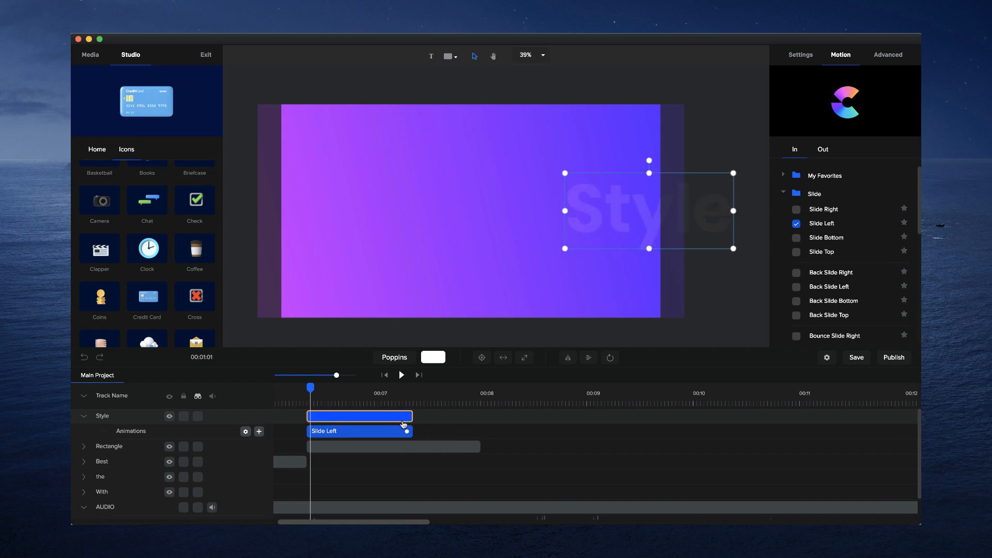
- Turn off the fade for the "Style" text's Slide Left animation and lower its Starting X so the word begins inside the frame
{"action": "left_click_drag", "start_coordinate": [310, 387], "coordinate": [307, 387]}
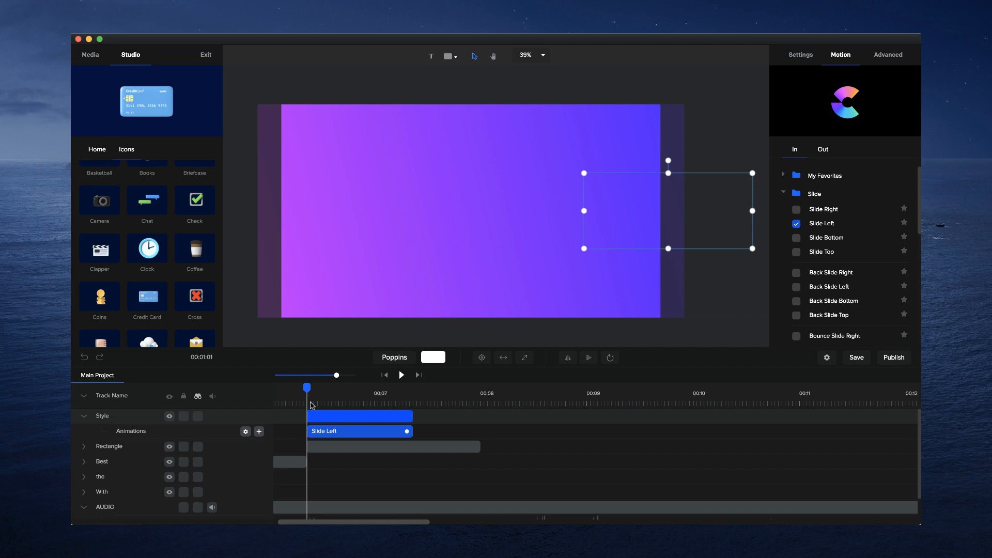
{"action": "left_click_drag", "start_coordinate": [337, 375], "coordinate": [351, 375]}
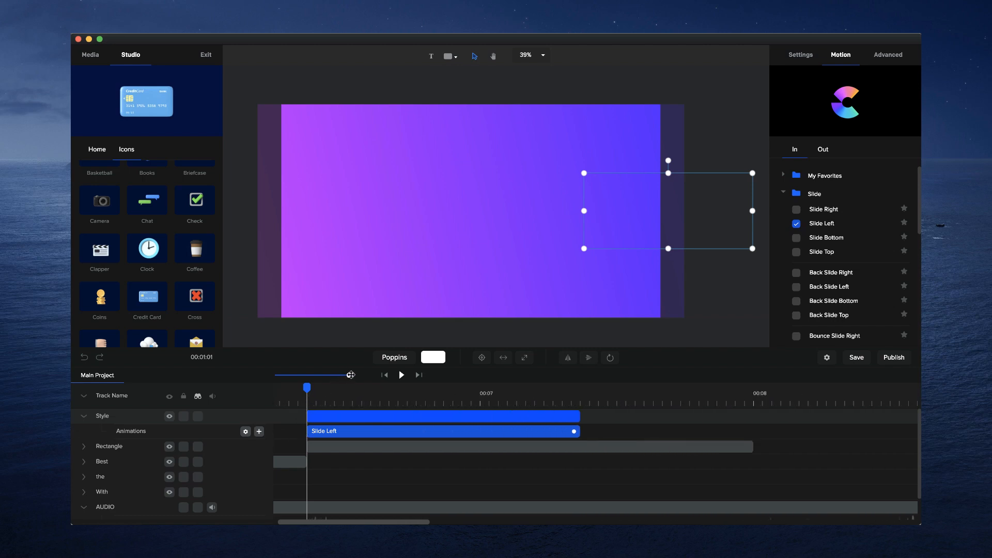
{"action": "left_click", "coordinate": [247, 432]}
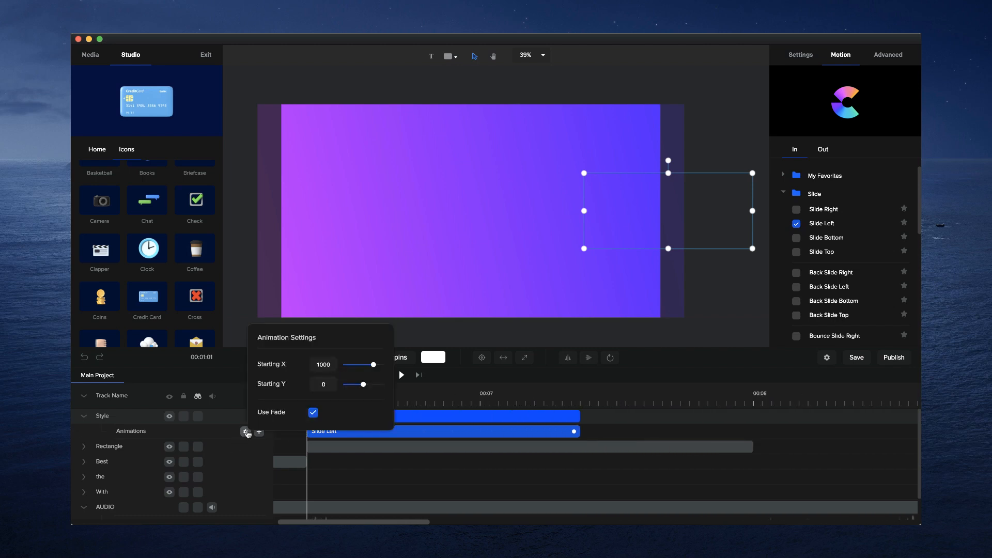
{"action": "left_click", "coordinate": [313, 413]}
{"action": "left_click", "coordinate": [314, 413]}
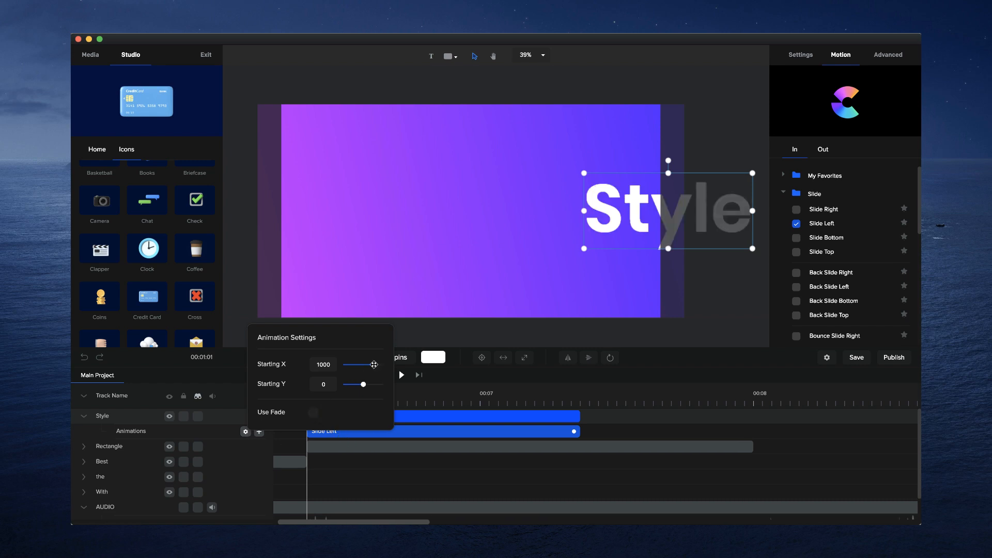
{"action": "left_click_drag", "start_coordinate": [374, 365], "coordinate": [368, 365]}
{"action": "left_click", "coordinate": [540, 468]}
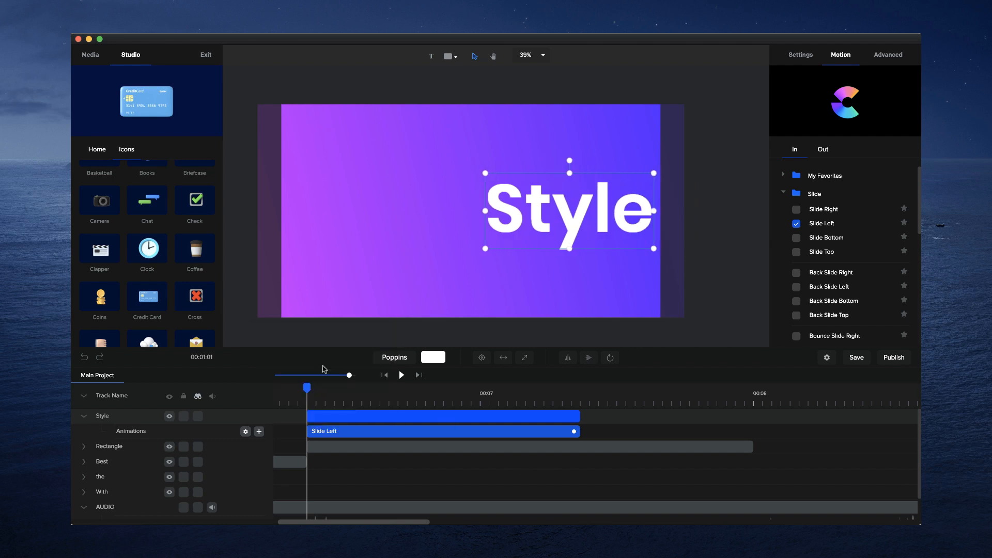
- Play back the word sequence through "Style" to check the slide animation against the audio beats
{"action": "left_click_drag", "start_coordinate": [313, 391], "coordinate": [480, 390]}
{"action": "left_click_drag", "start_coordinate": [398, 366], "coordinate": [284, 392]}
{"action": "left_click", "coordinate": [292, 398]}
{"action": "left_click", "coordinate": [402, 376]}
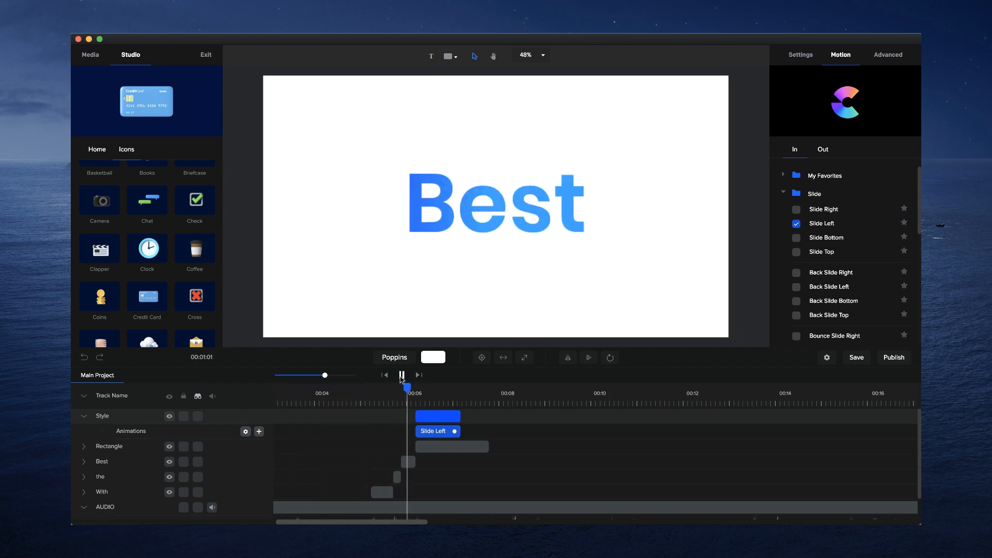
{"action": "left_click", "coordinate": [402, 375]}
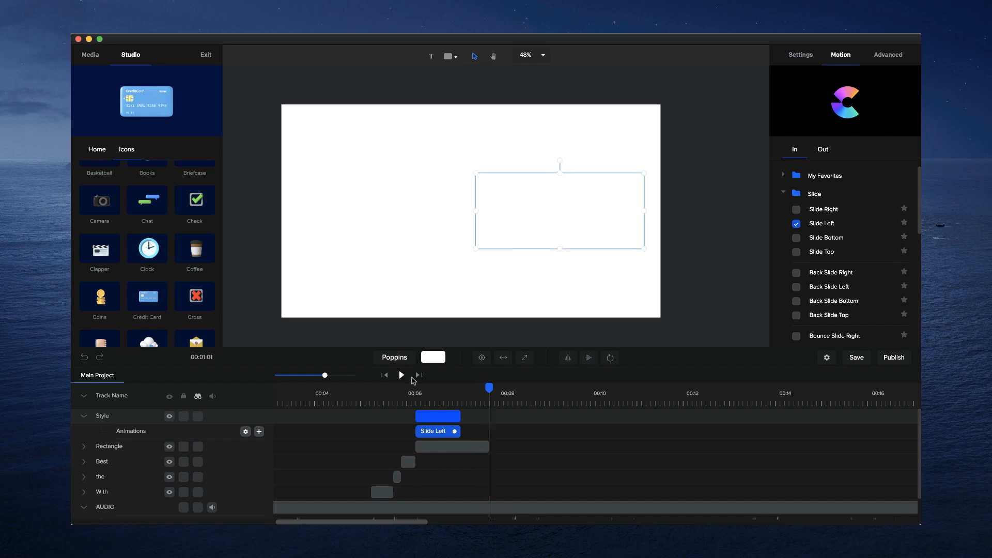
- Add the Classic sunglasses emoji at the end of the "Style" clip, enlarge it and center it on the canvas
{"action": "left_click", "coordinate": [462, 392]}
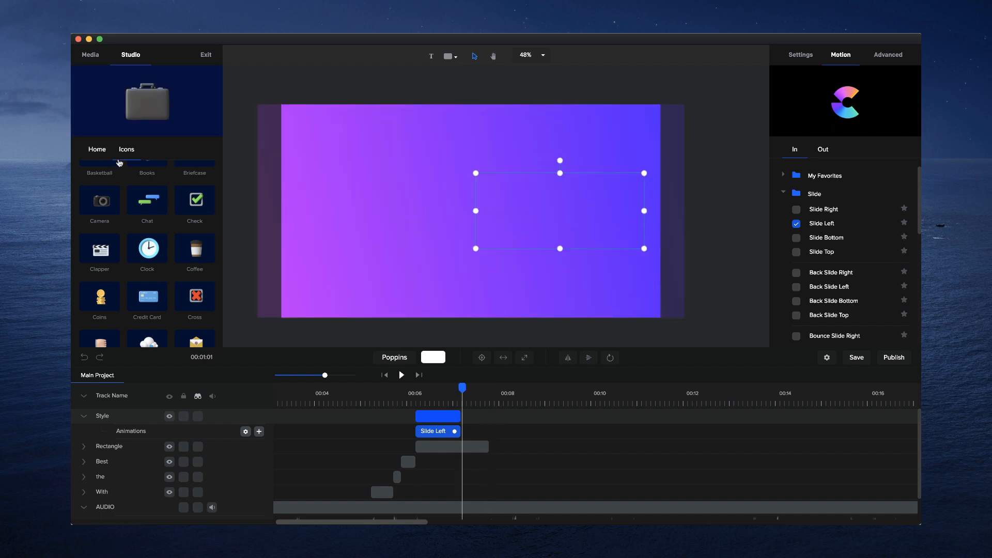
{"action": "left_click", "coordinate": [96, 150]}
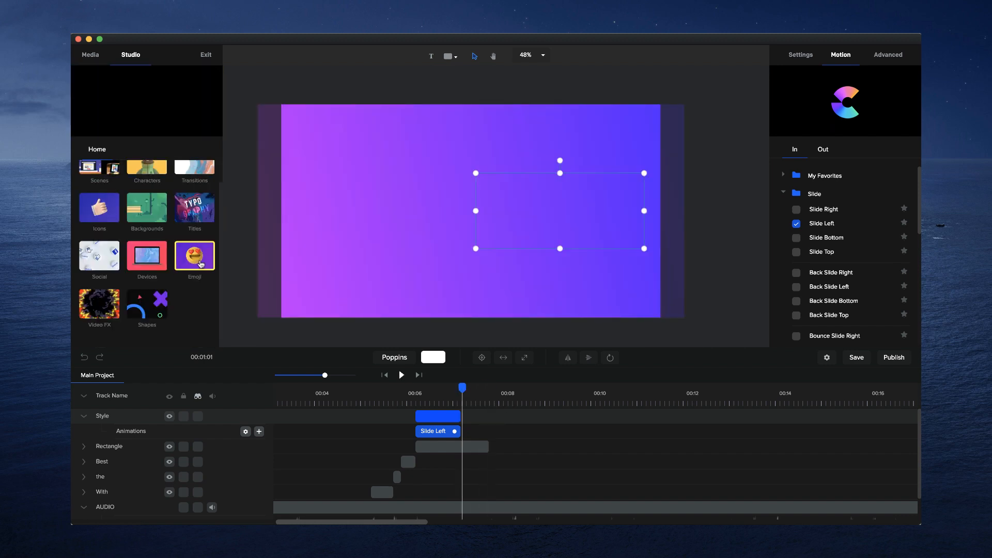
{"action": "left_click", "coordinate": [198, 258]}
{"action": "left_click", "coordinate": [108, 197]}
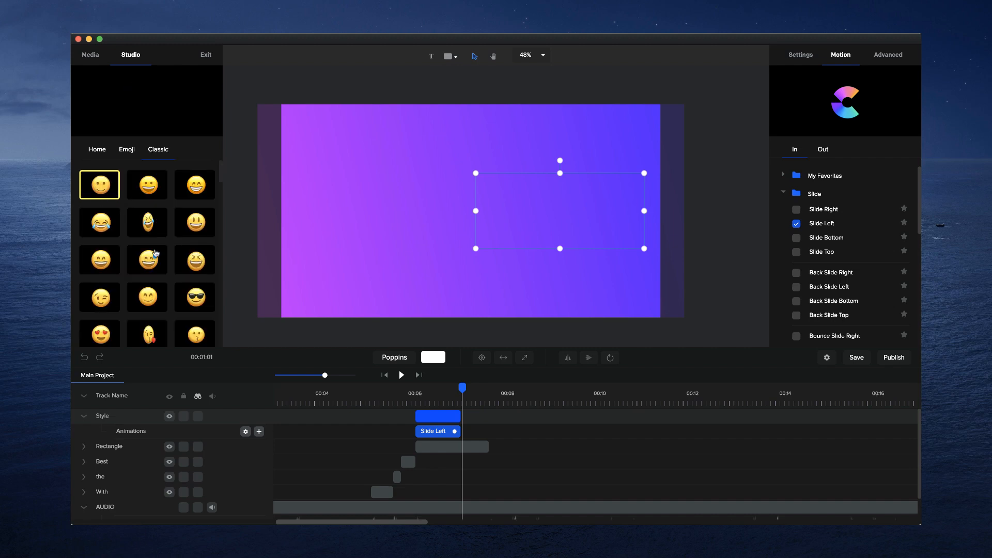
{"action": "left_click_drag", "start_coordinate": [200, 300], "coordinate": [463, 251]}
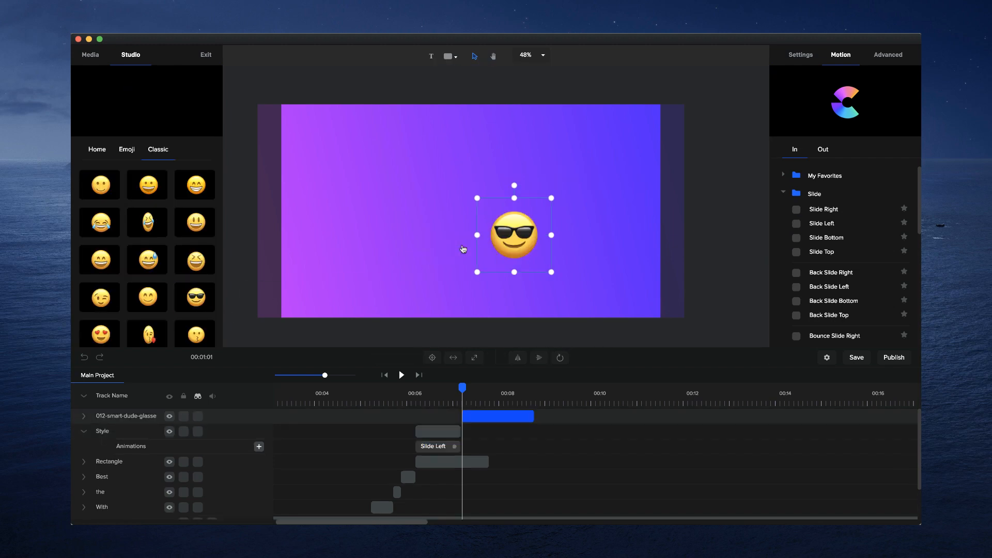
{"action": "left_click_drag", "start_coordinate": [477, 196], "coordinate": [363, 83]}
{"action": "left_click", "coordinate": [432, 358]}
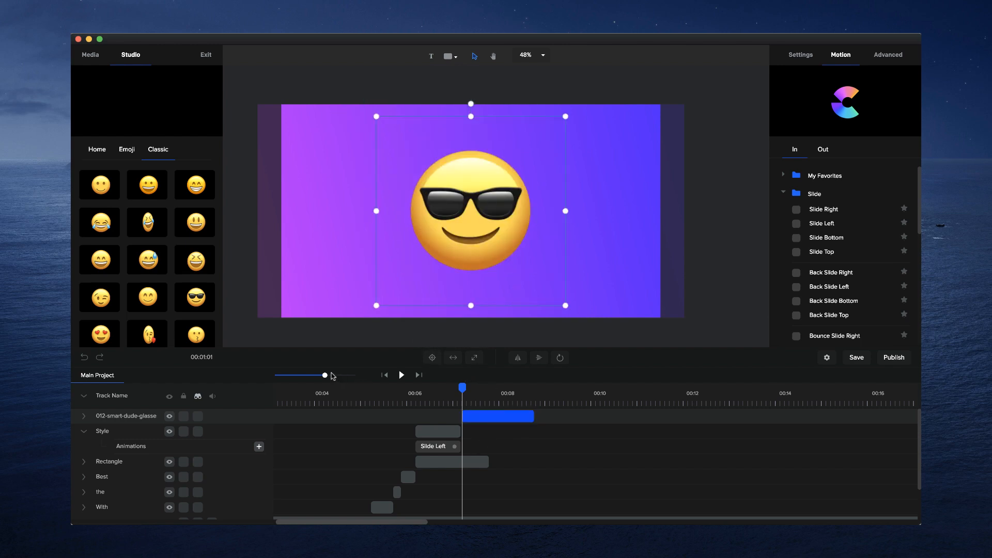
- Align the emoji clip's start with the end of the "Style" clip and move the audio track above all other tracks
{"action": "left_click_drag", "start_coordinate": [343, 376], "coordinate": [353, 376]}
{"action": "left_click_drag", "start_coordinate": [499, 416], "coordinate": [494, 414]}
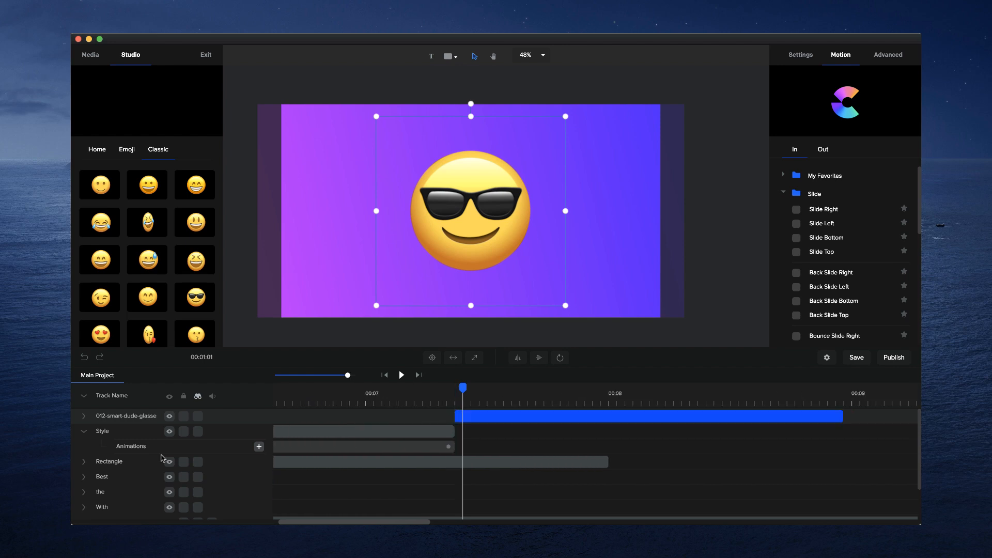
{"action": "scroll", "coordinate": [124, 493], "scroll_direction": "down", "scroll_amount": 2}
{"action": "left_click_drag", "start_coordinate": [109, 483], "coordinate": [103, 412]}
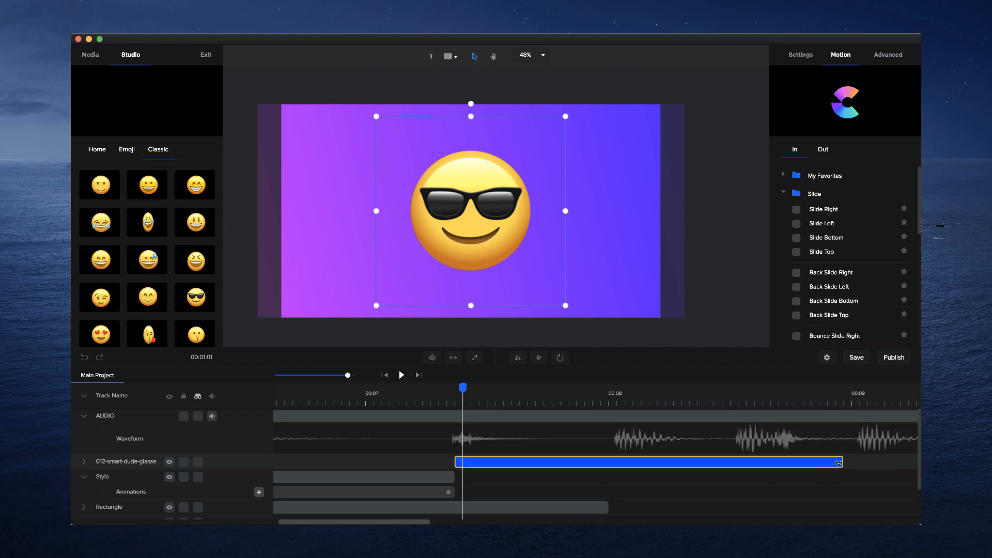
- Trim the emoji clip and extend the rectangle clip so both end at the strong beat at about 00:08
{"action": "left_click_drag", "start_coordinate": [834, 462], "coordinate": [616, 465]}
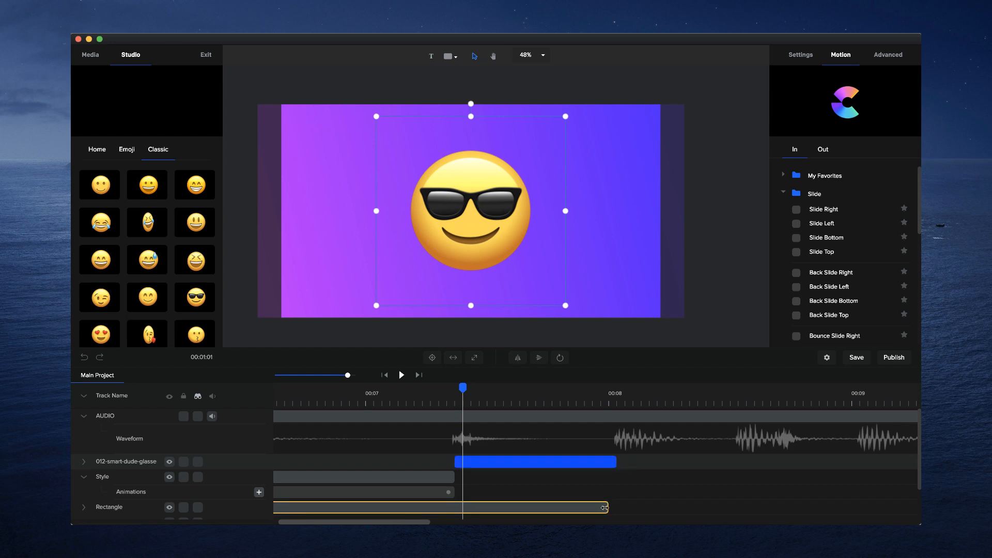
{"action": "left_click_drag", "start_coordinate": [605, 508], "coordinate": [616, 508]}
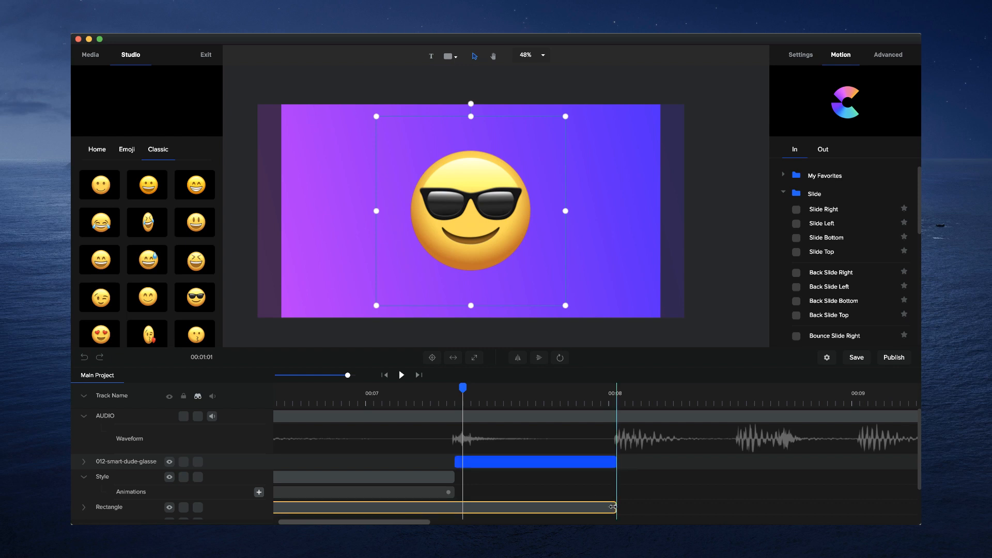
{"action": "left_click", "coordinate": [84, 476]}
- Play the video from the beginning to check the timing of the words and the emoji against the beats
{"action": "left_click_drag", "start_coordinate": [462, 389], "coordinate": [427, 408]}
{"action": "left_click_drag", "start_coordinate": [346, 375], "coordinate": [316, 376]}
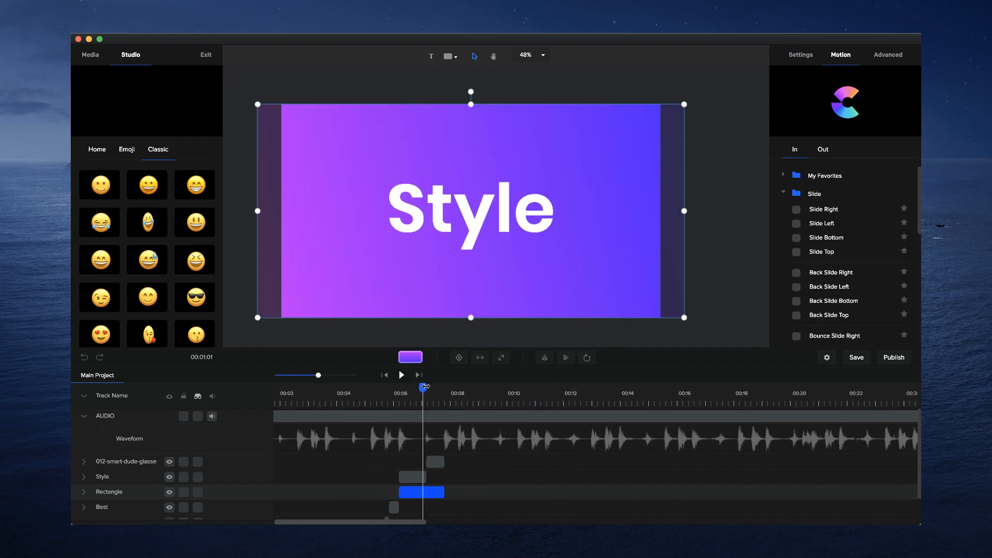
{"action": "left_click_drag", "start_coordinate": [426, 387], "coordinate": [133, 380]}
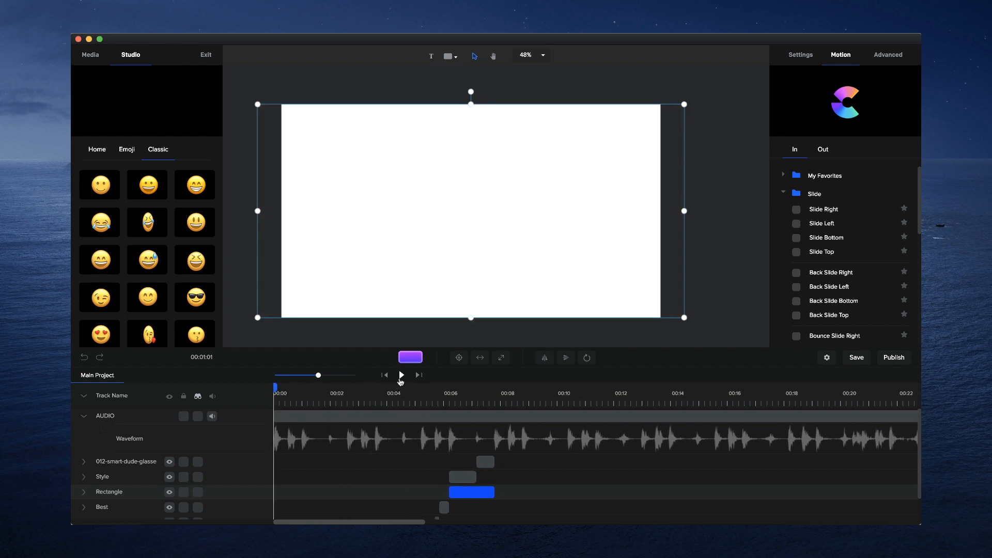
{"action": "left_click", "coordinate": [402, 375]}
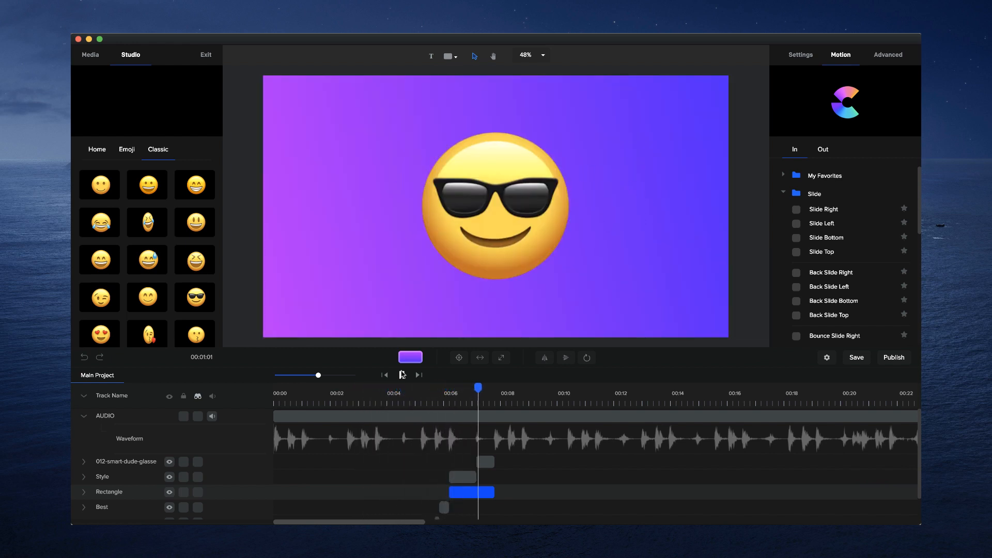
{"action": "left_click", "coordinate": [403, 375]}
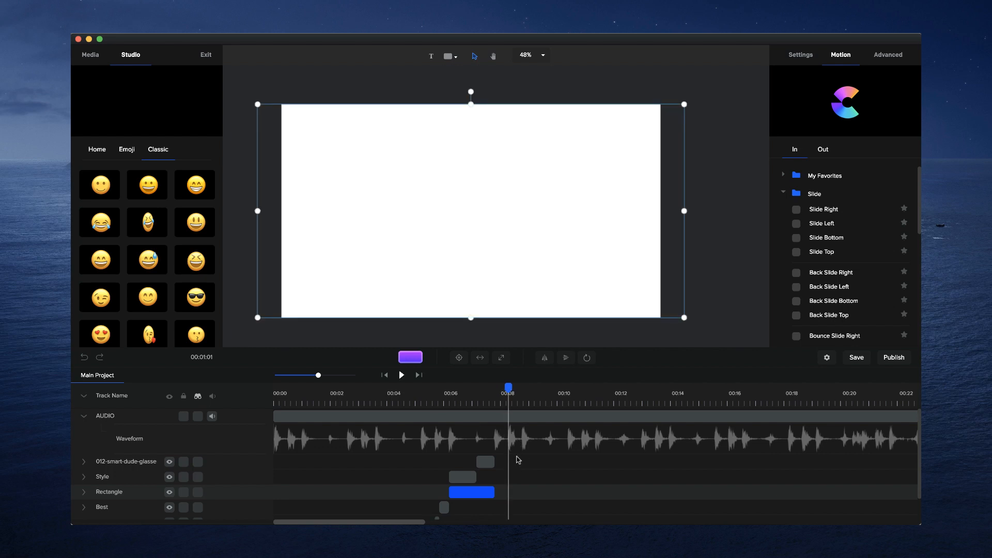